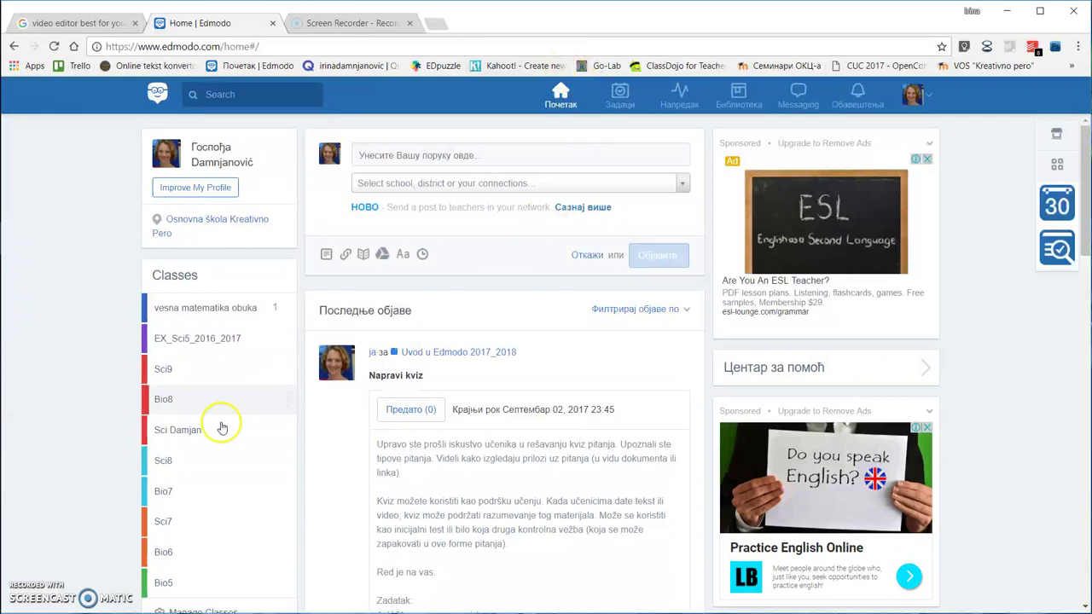
# - Open the group "Uvod u Edmodo - obuka nastavnika" and start creating a new quiz in it
pyautogui.scroll(4, 219, 410)
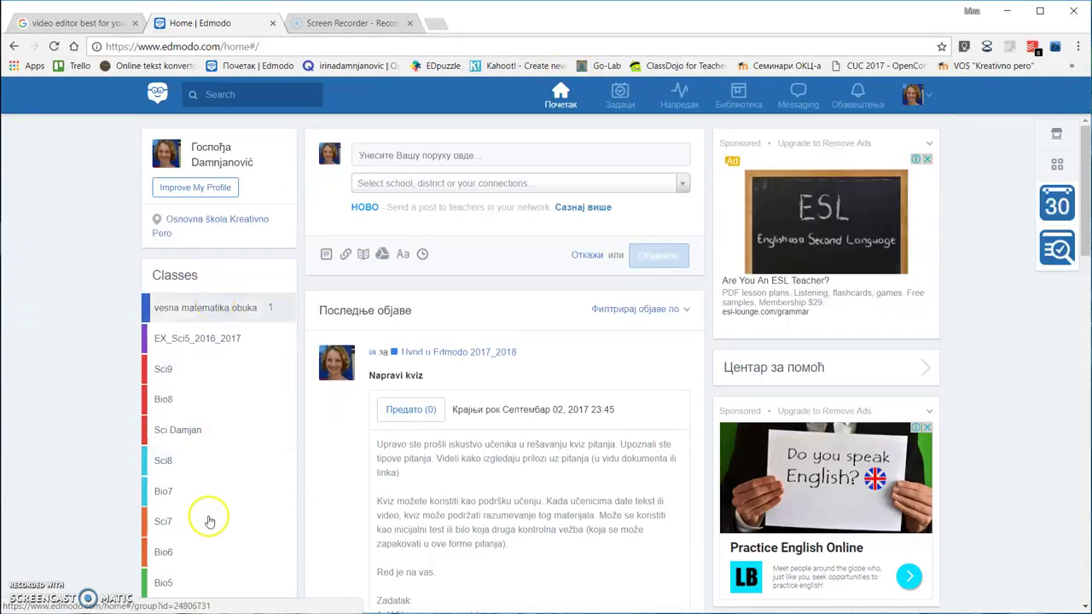
pyautogui.scroll(-4, 209, 519)
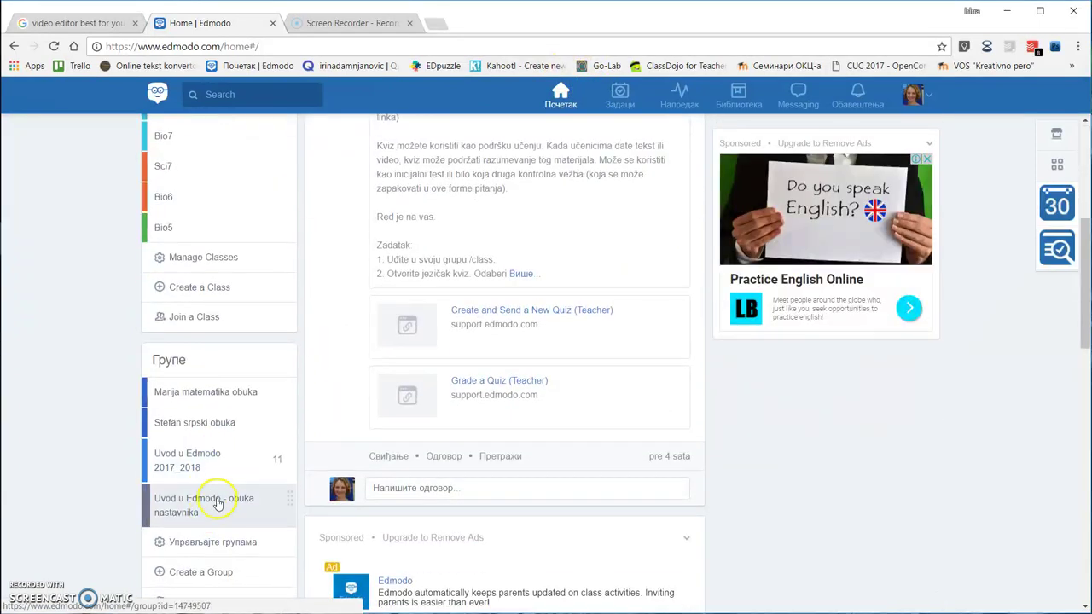
pyautogui.click(214, 502)
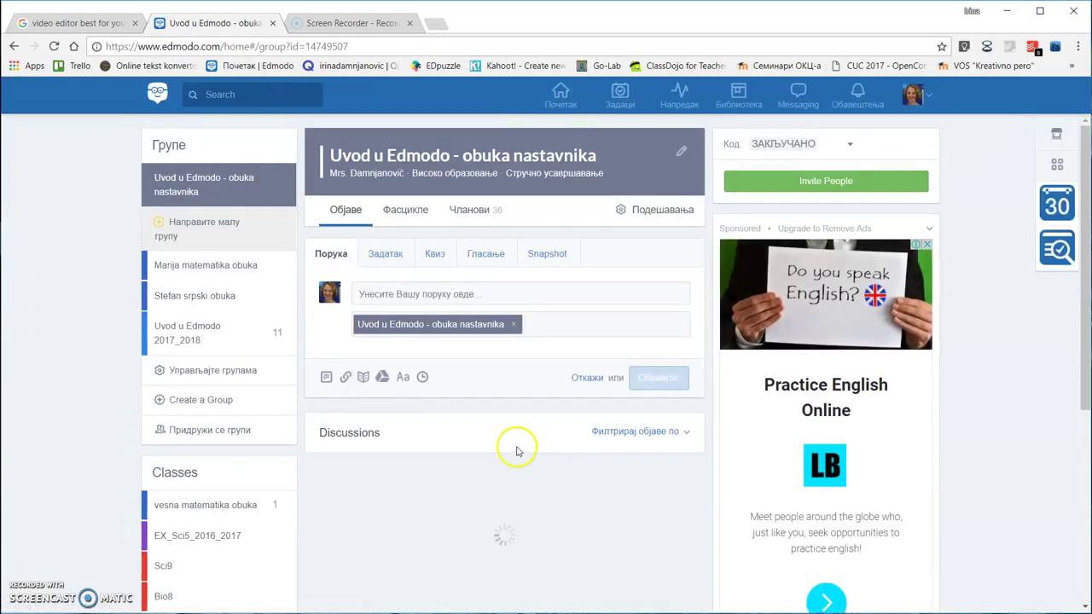
pyautogui.click(434, 254)
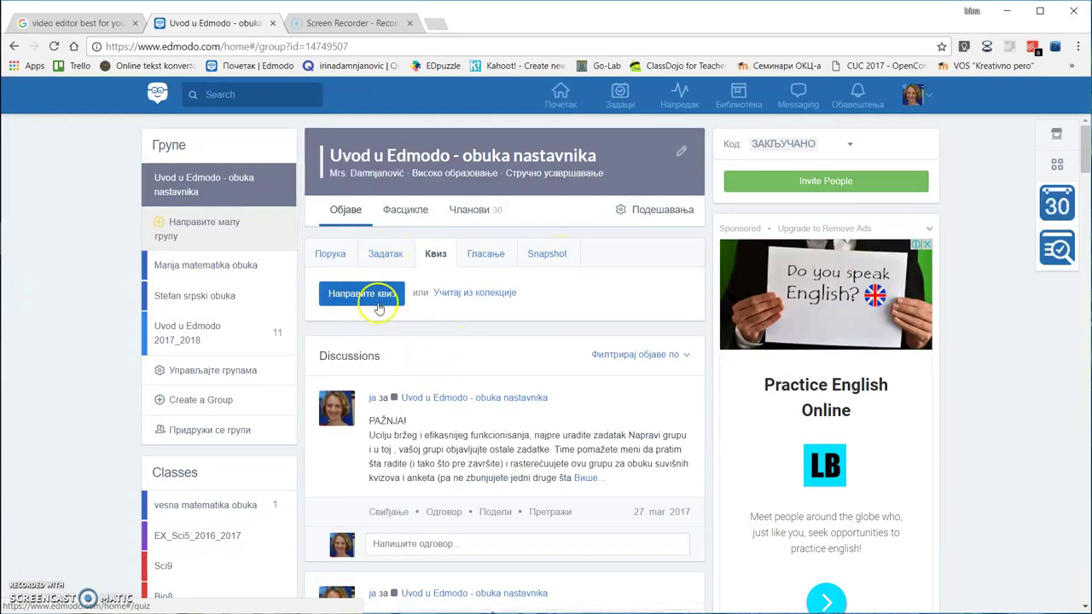
pyautogui.click(498, 303)
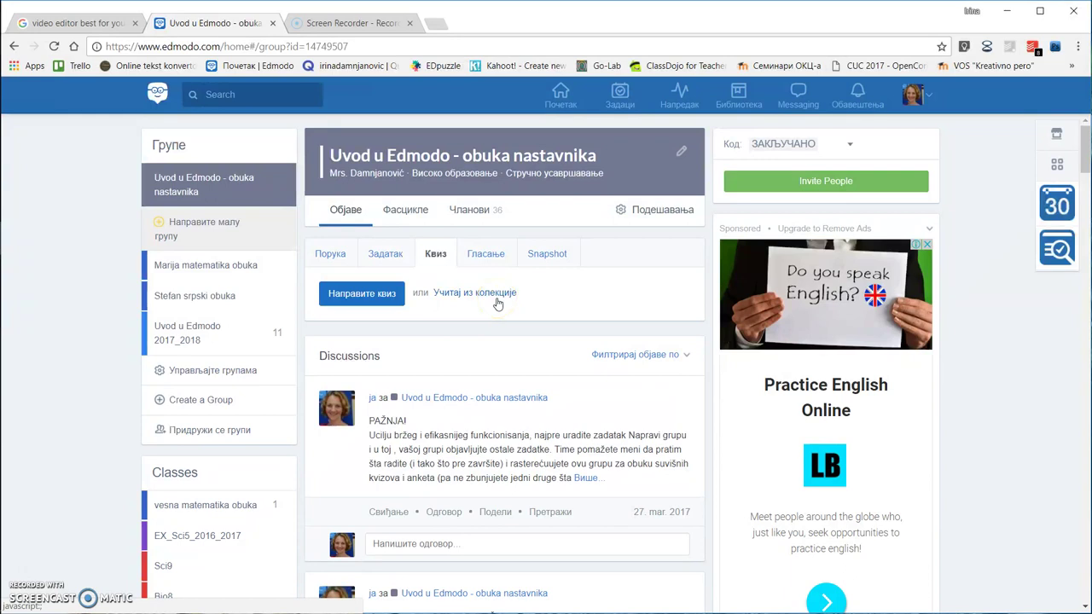
pyautogui.click(365, 297)
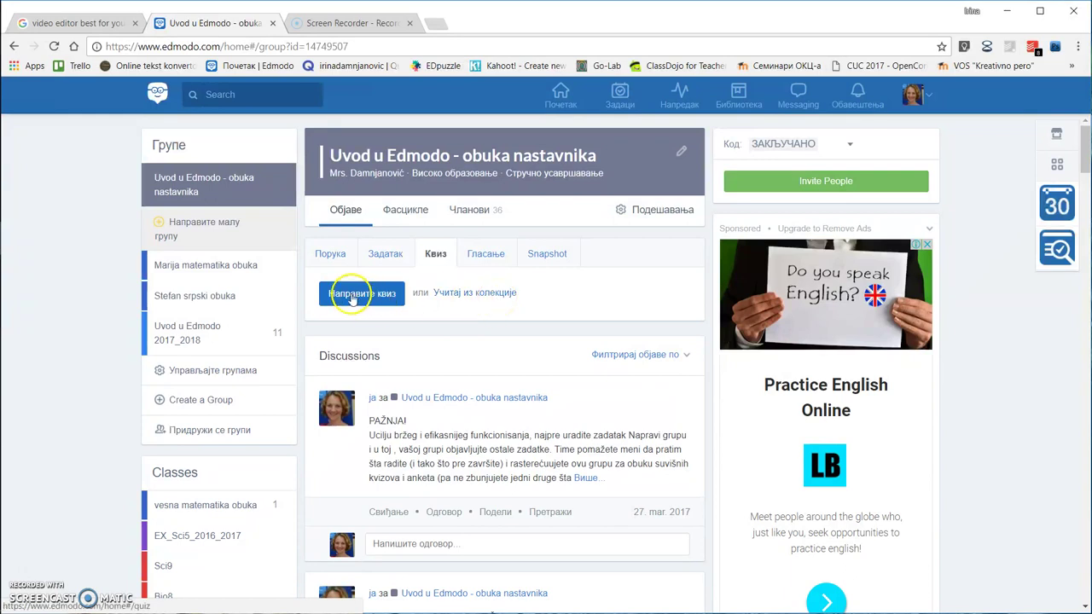
pyautogui.click(360, 304)
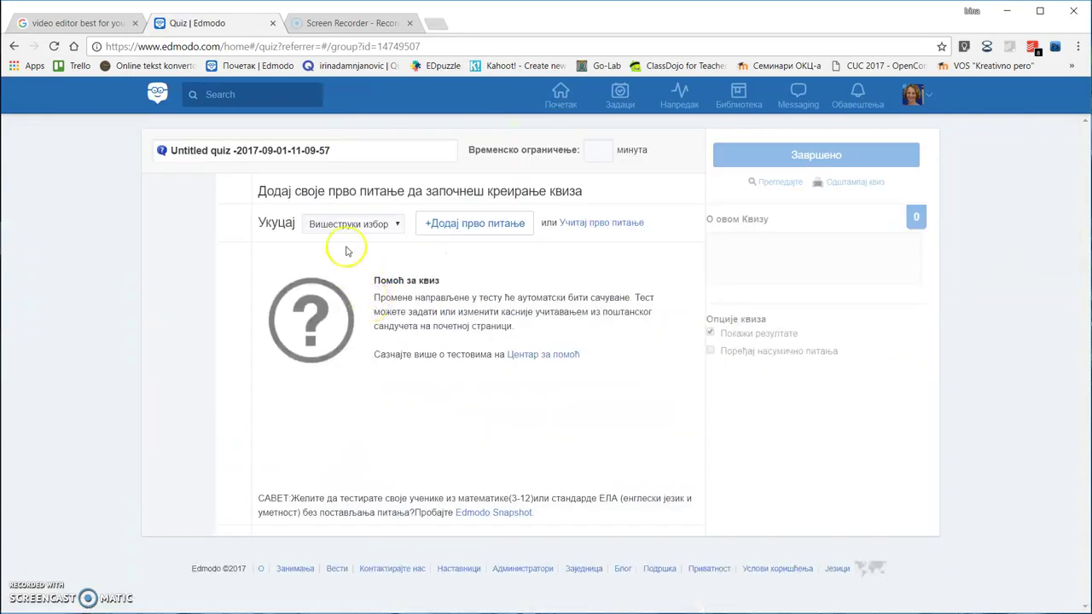
# - Configure the quiz with the title "kvizzzz", a time limit of 15 minutes and random question order
pyautogui.click(338, 156)
pyautogui.write('kvizzzz')
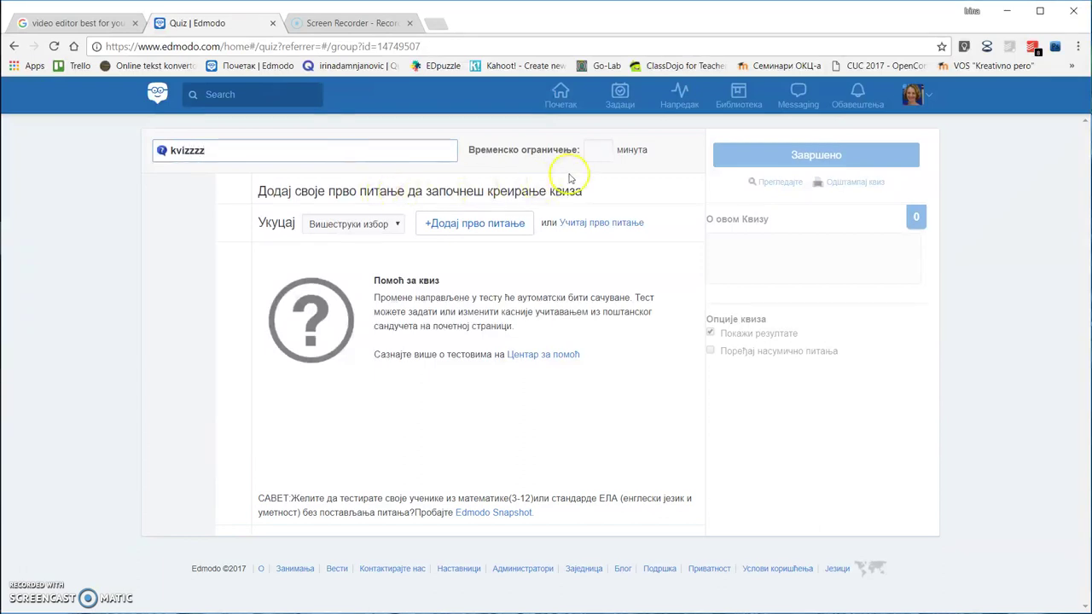
pyautogui.click(595, 154)
pyautogui.write('60')
pyautogui.moveTo(602, 150); pyautogui.dragTo(579, 150)
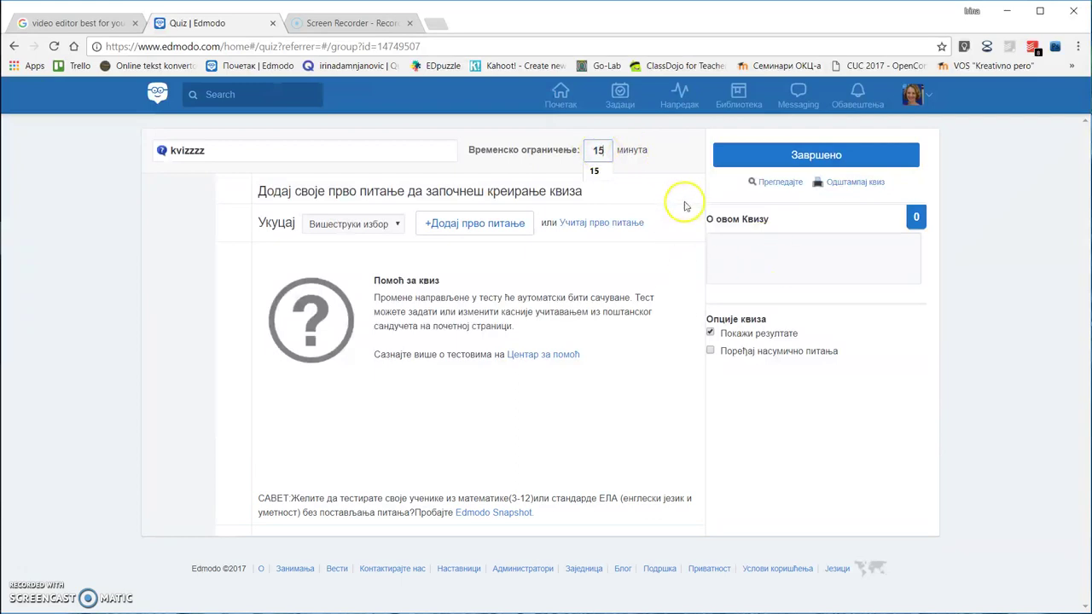
pyautogui.click(729, 249)
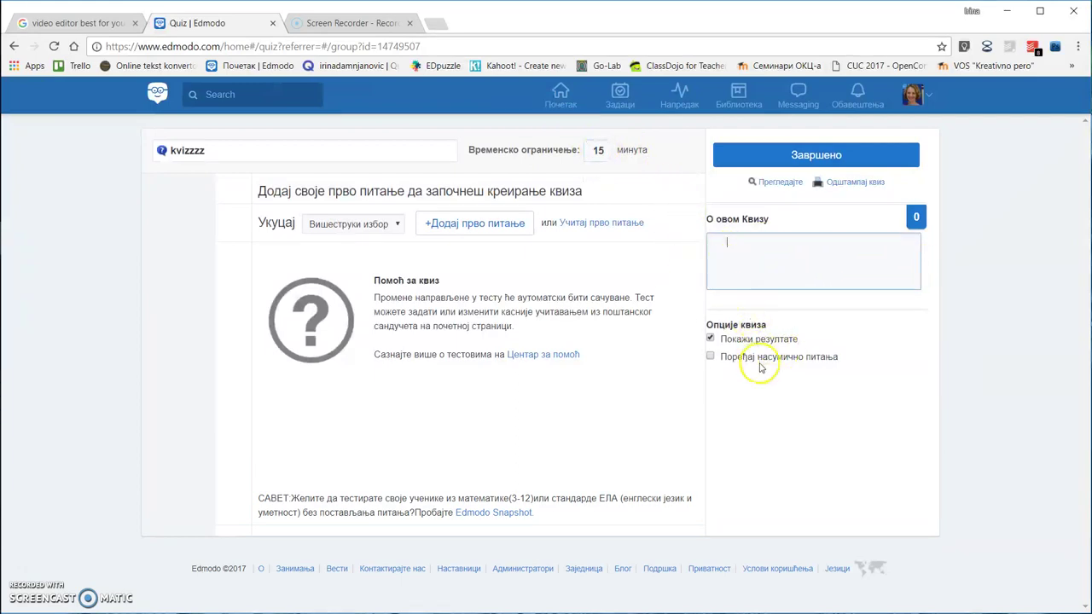
pyautogui.click(711, 358)
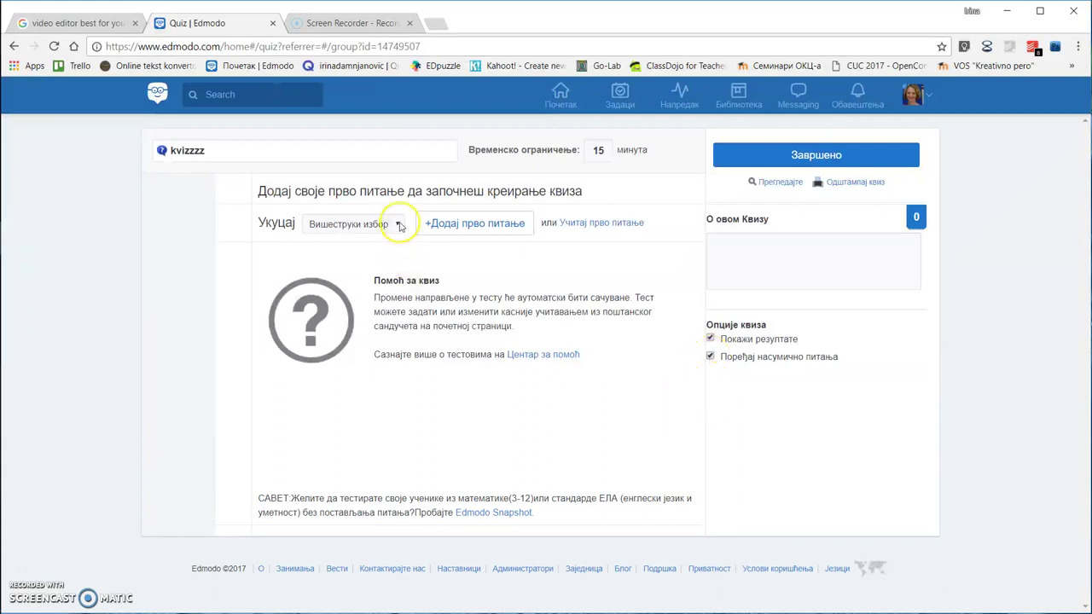
# - Add a first multiple-choice question (Вишеструки избор) with the text "Edmod je"
pyautogui.click(475, 224)
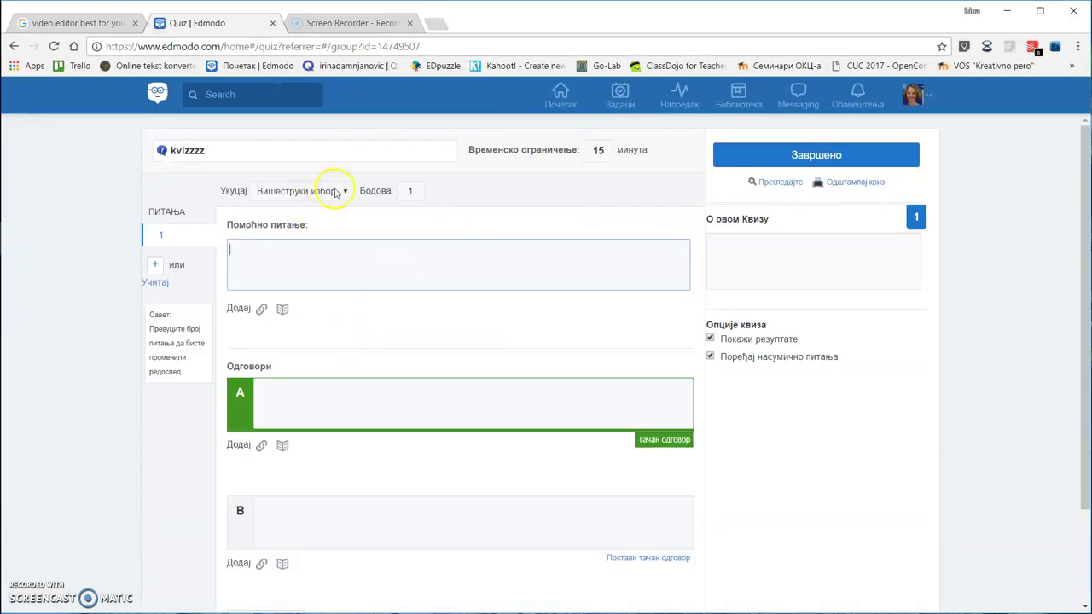
pyautogui.click(341, 195)
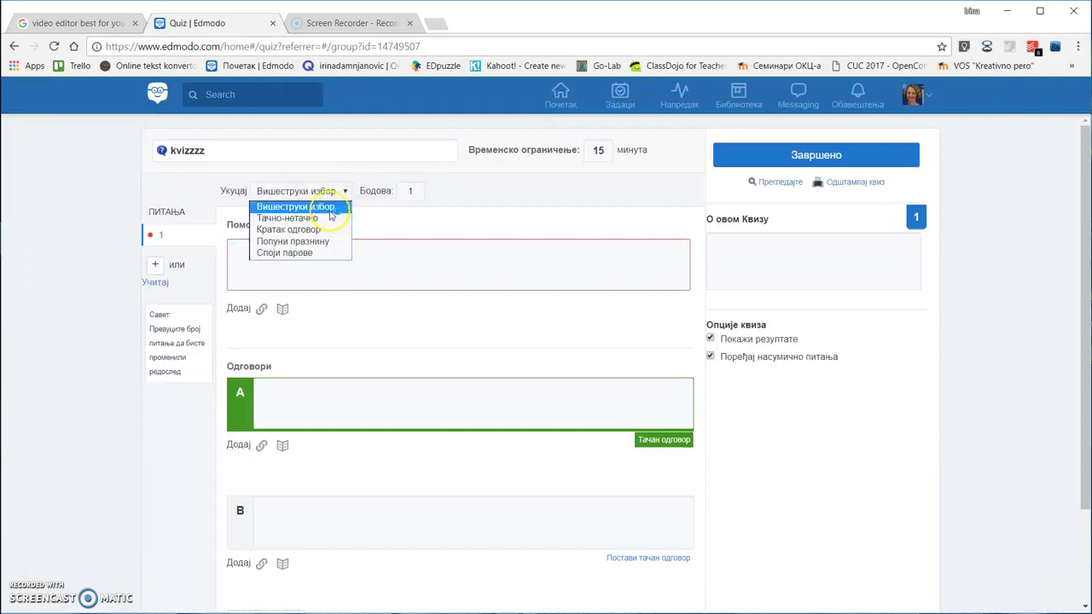
pyautogui.click(500, 210)
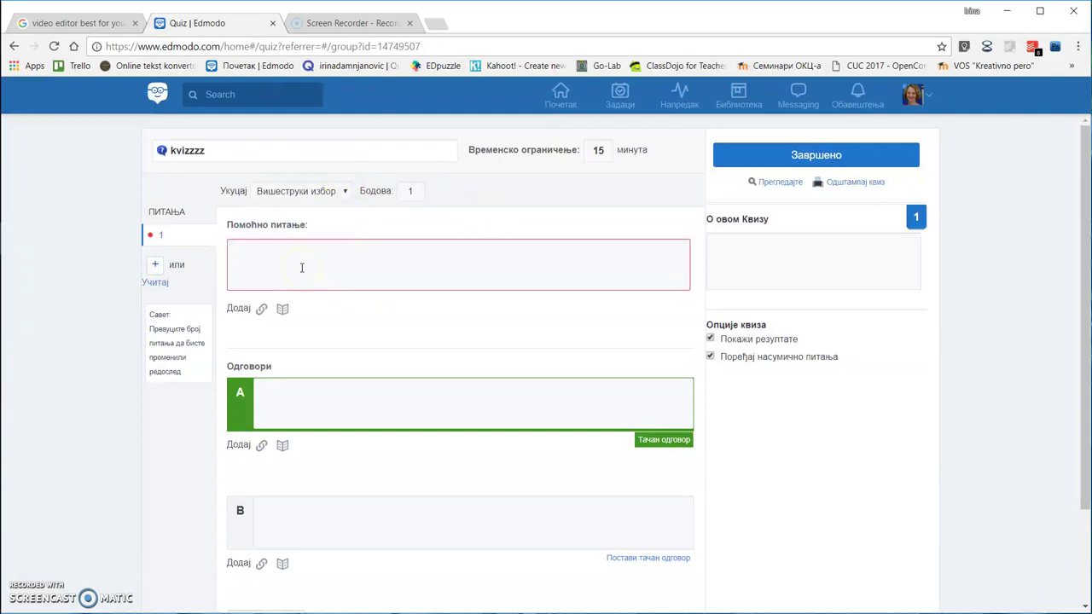
pyautogui.write('Edmod je')
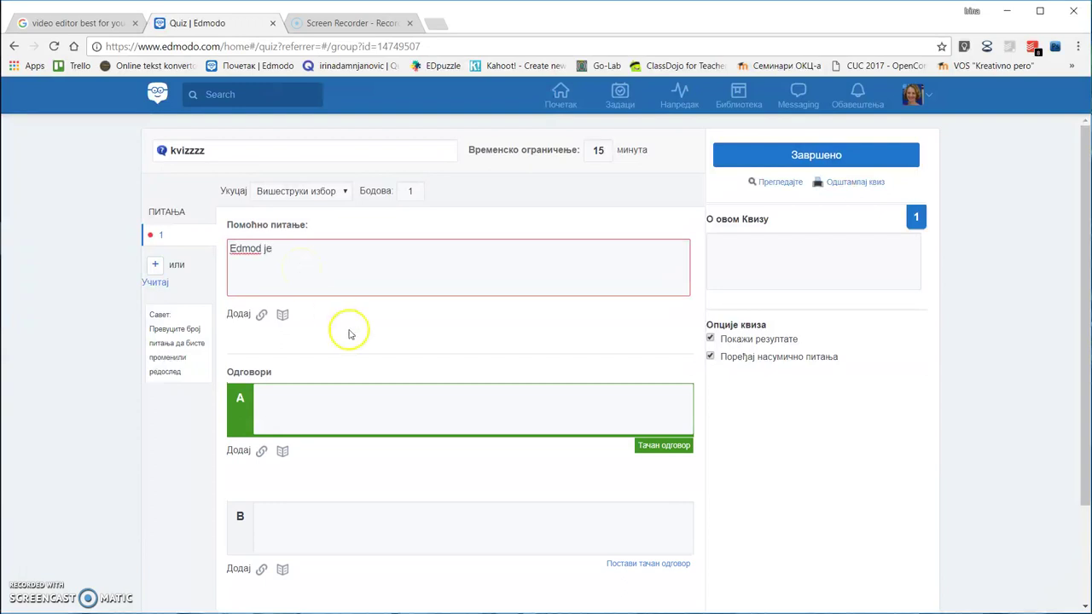
# - Fill in the first question's answers: A "LMS", B "knjga" and an added answer C "igrica"
pyautogui.scroll(-2, 349, 335)
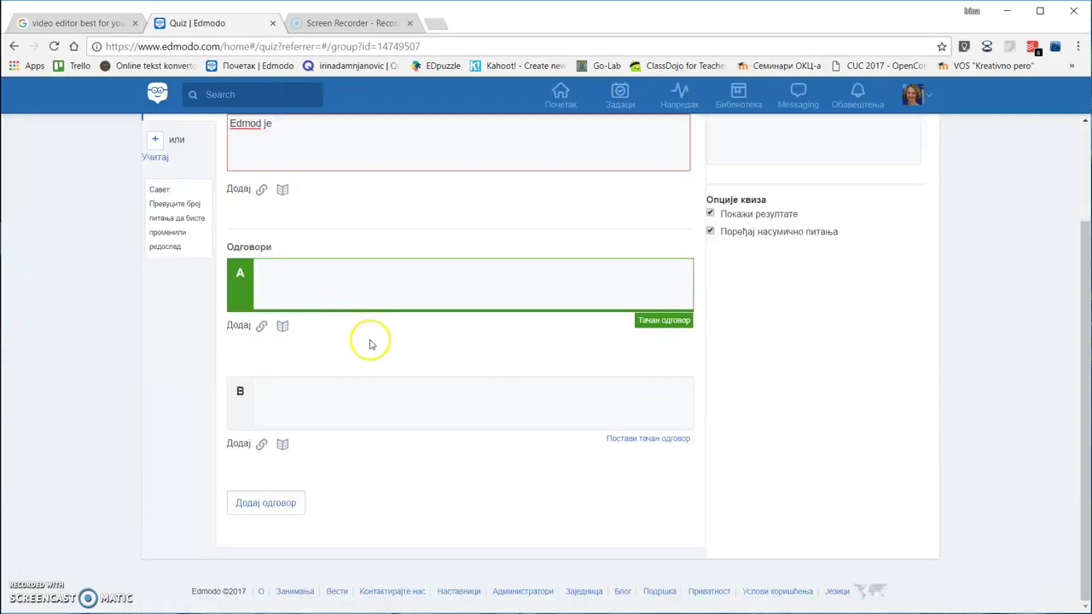
pyautogui.click(338, 280)
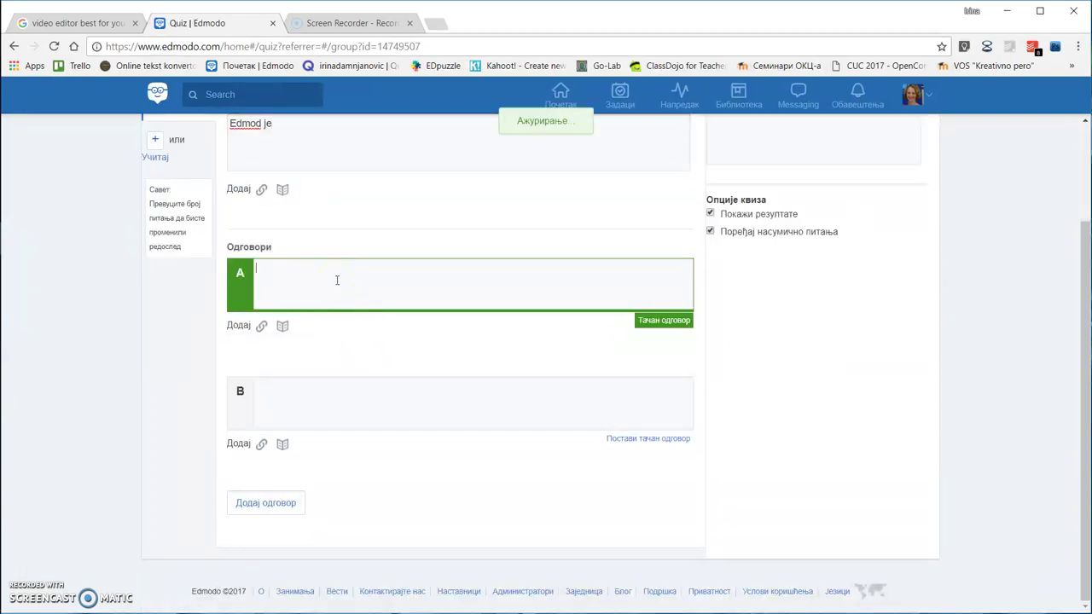
pyautogui.write('LMS')
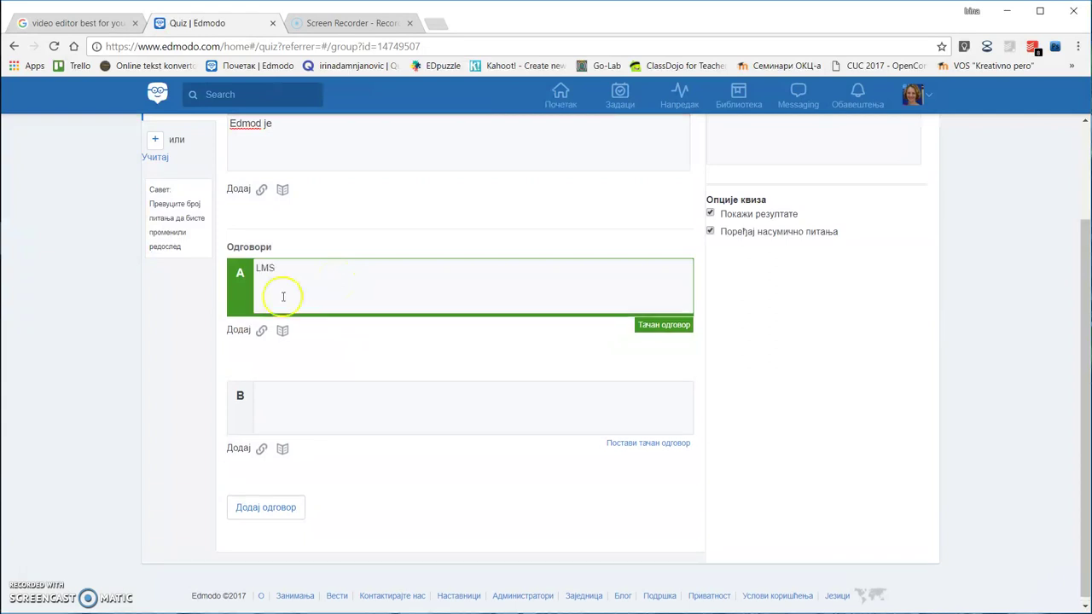
pyautogui.click(319, 419)
pyautogui.write('kniga')
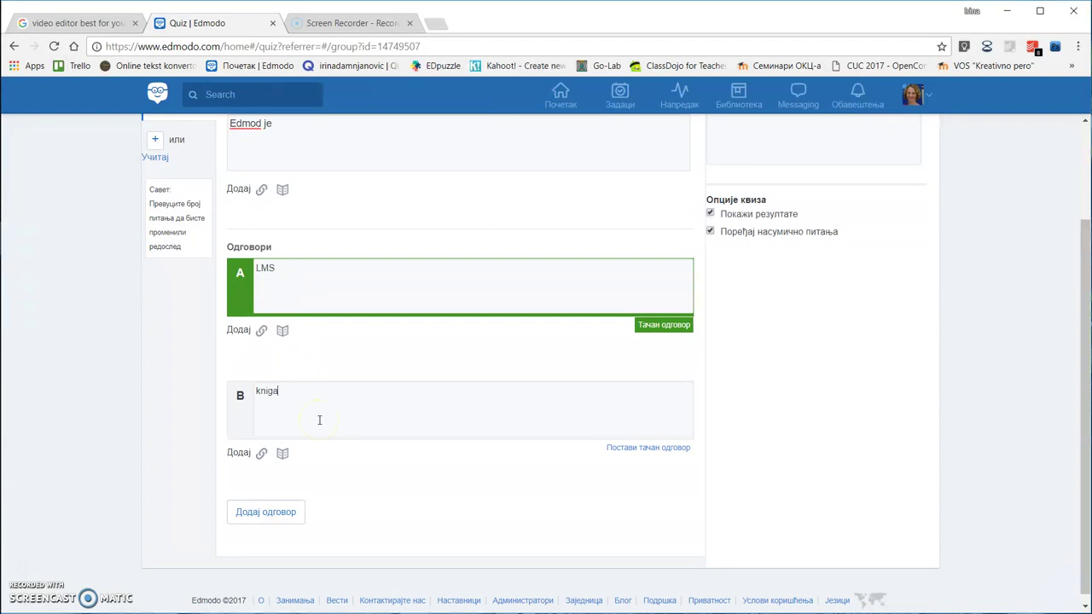
pyautogui.click(254, 516)
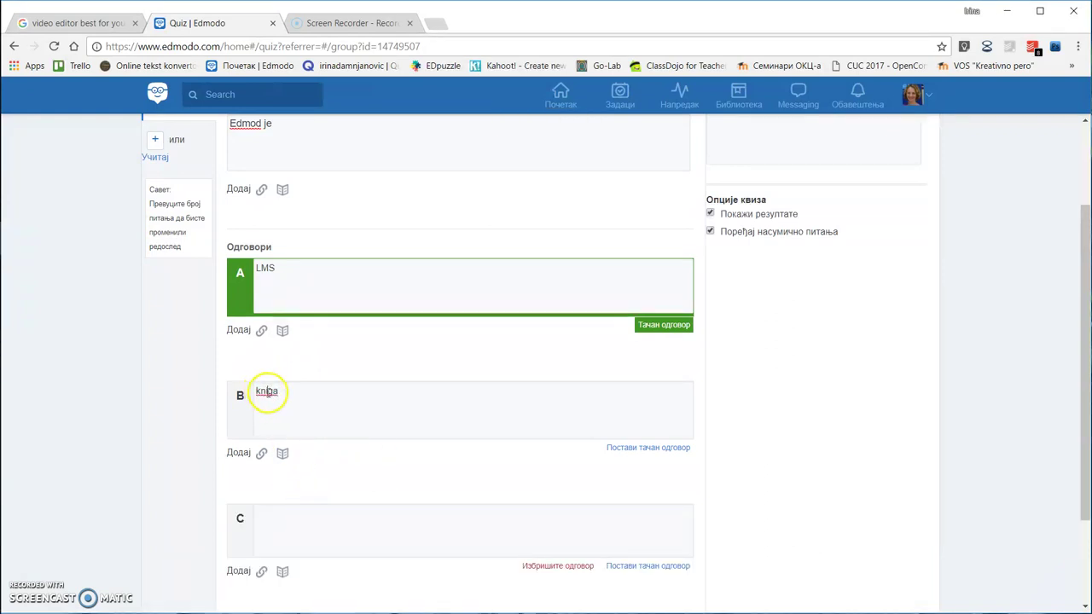
pyautogui.click(275, 517)
pyautogui.write('igrica')
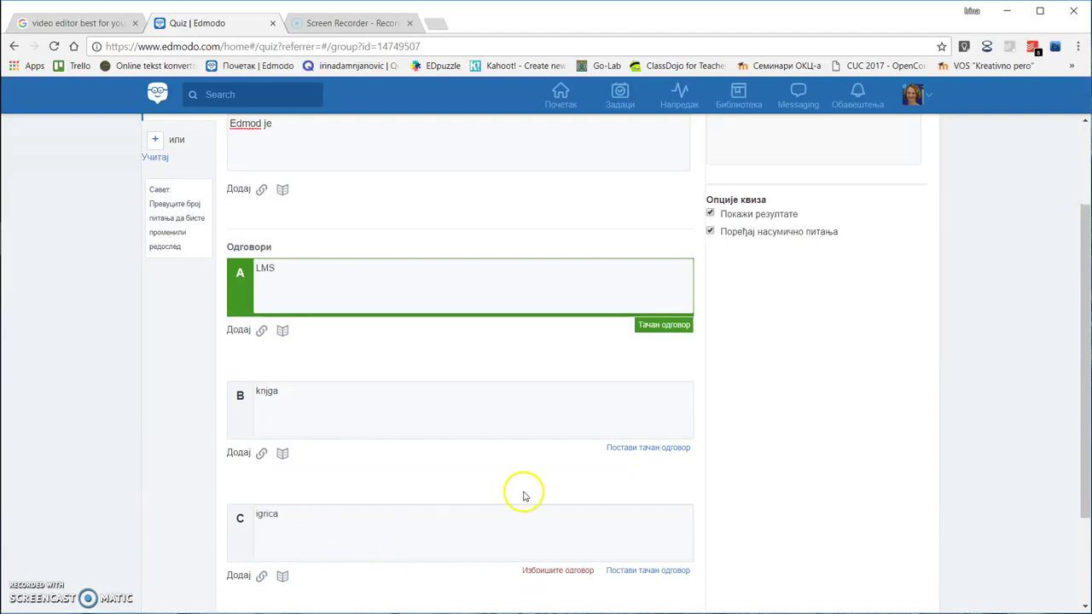
pyautogui.scroll(-1, 563, 398)
pyautogui.scroll(3, 565, 406)
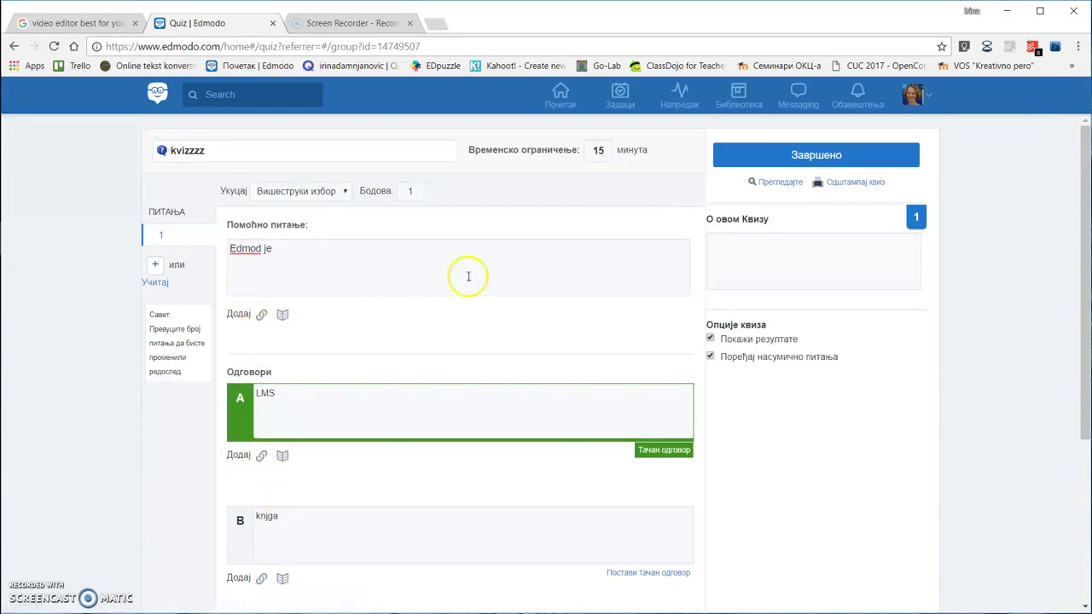
pyautogui.click(262, 314)
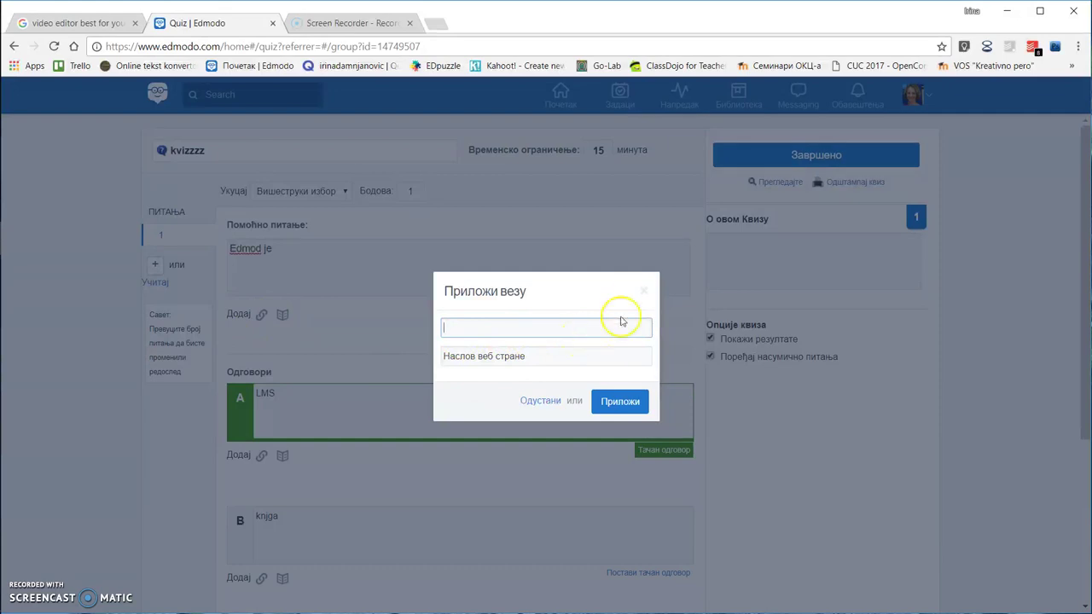
pyautogui.click(645, 293)
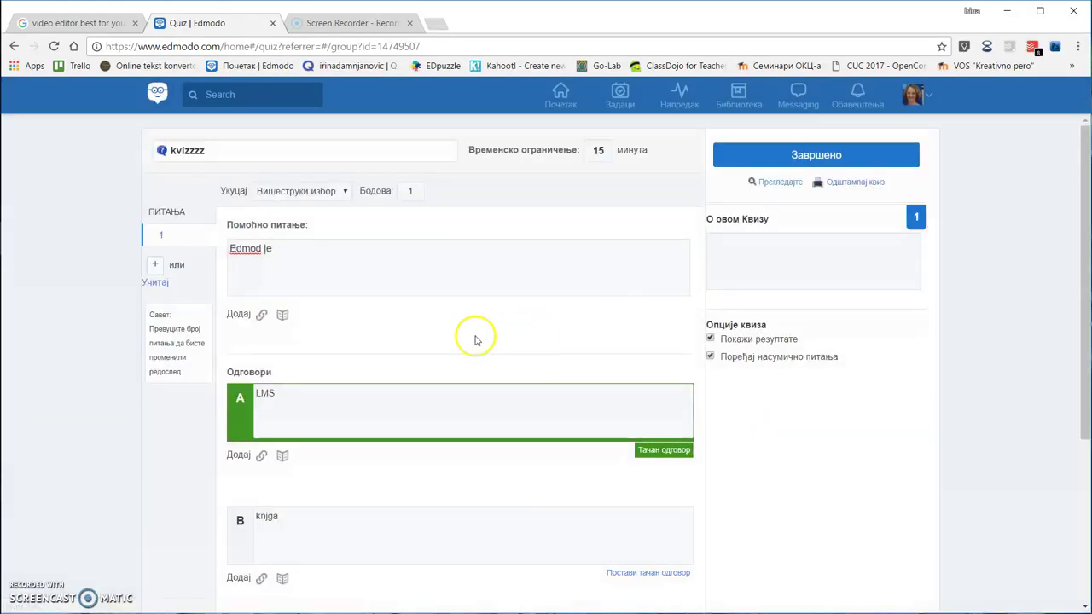
# - Attach telo.jpg from the library's SLIKE folder to the first question and change the question's point value
pyautogui.click(282, 315)
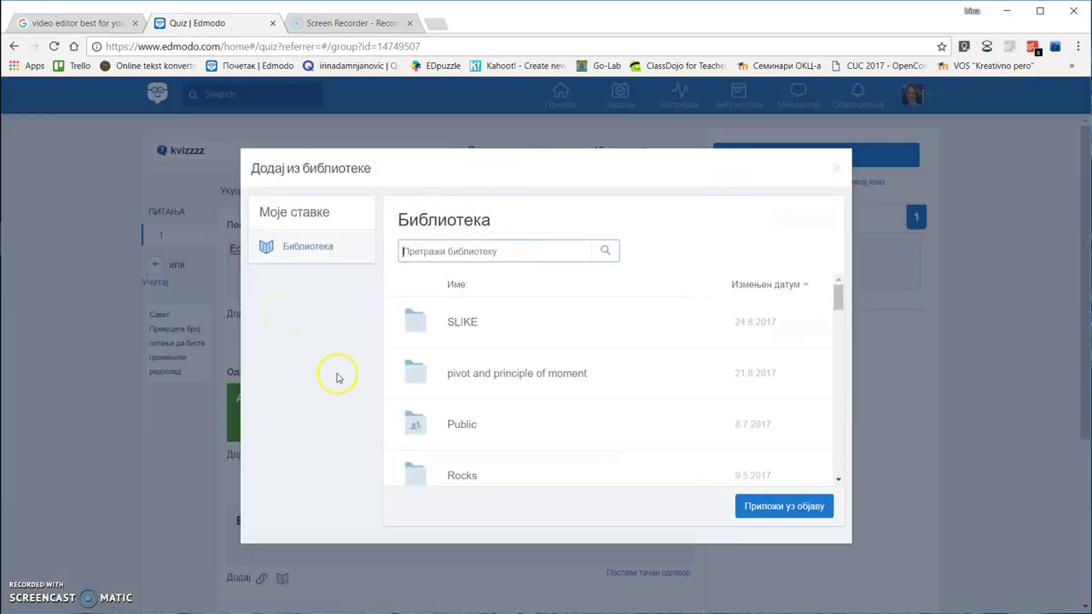
pyautogui.click(465, 326)
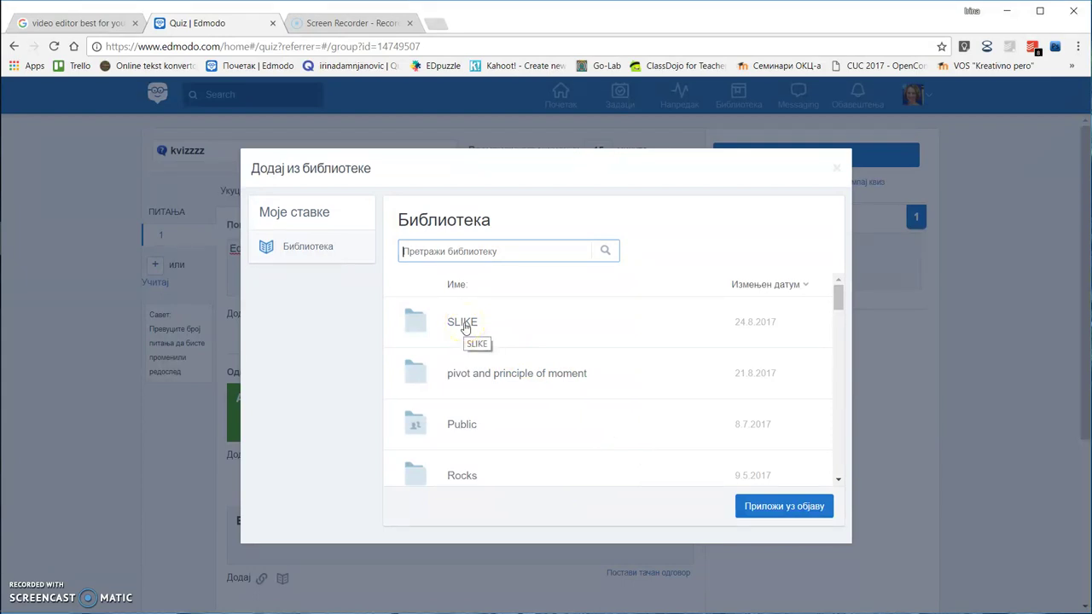
pyautogui.click(464, 325)
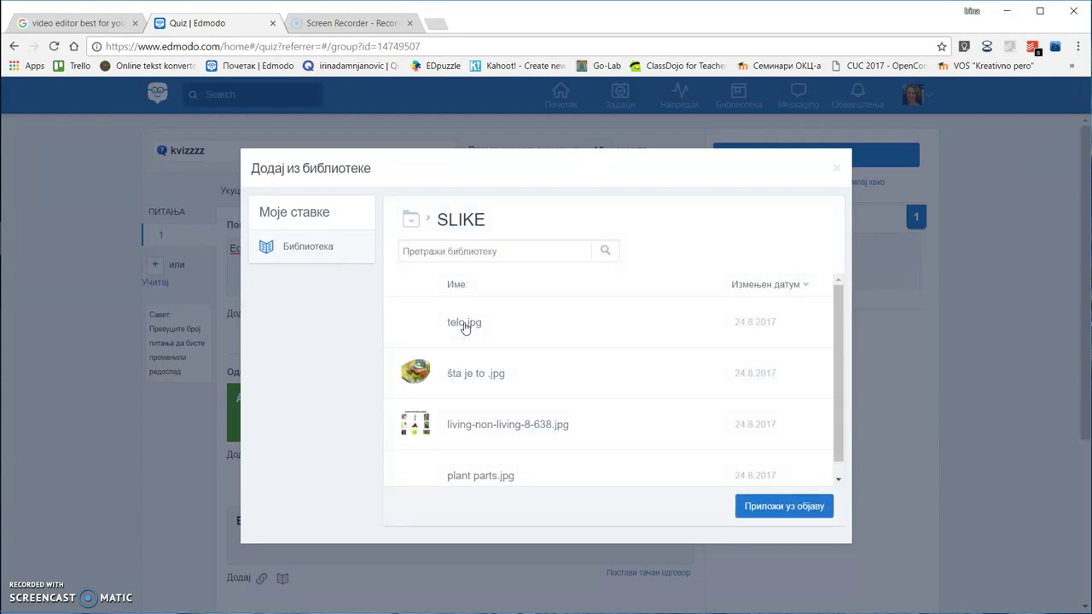
pyautogui.click(473, 387)
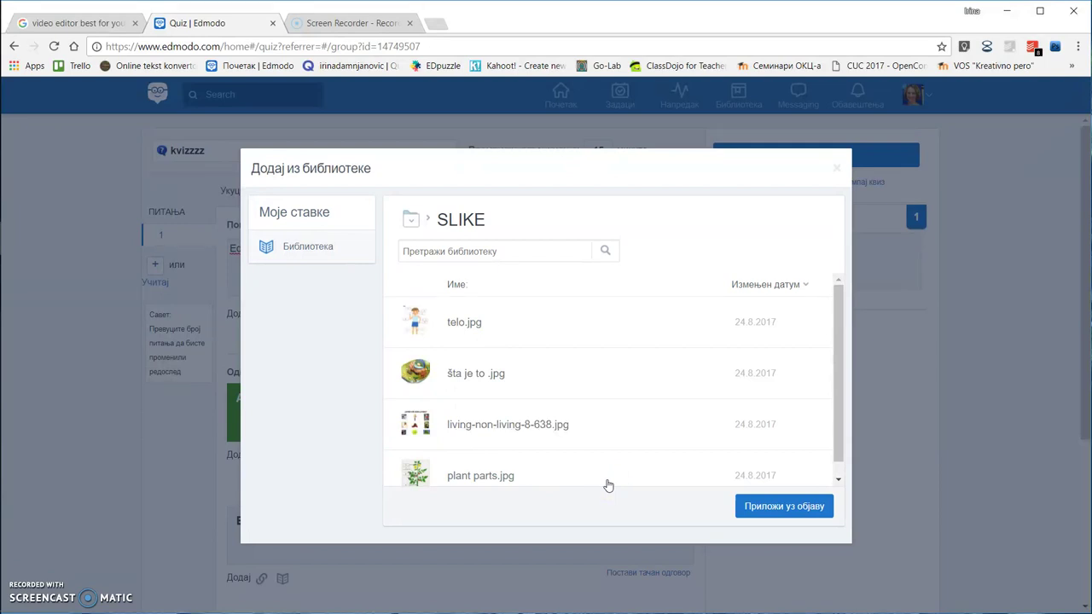
pyautogui.click(515, 335)
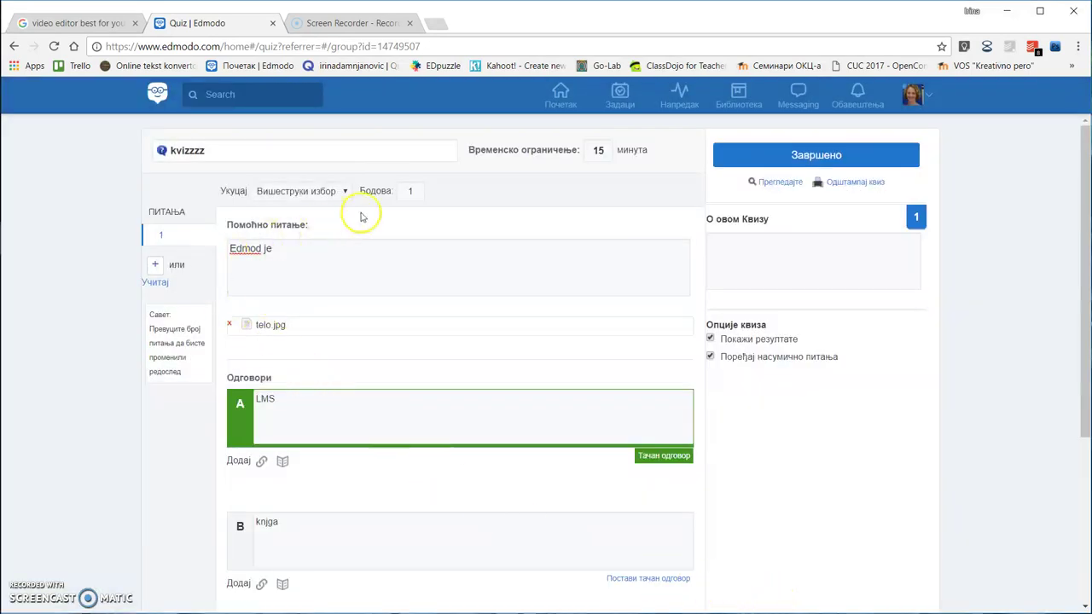
pyautogui.doubleClick(404, 195)
# - Add a second question of type Тачно-нетачно reading "Voće je nezdravo." with Нетачно as the correct answer
pyautogui.click(156, 265)
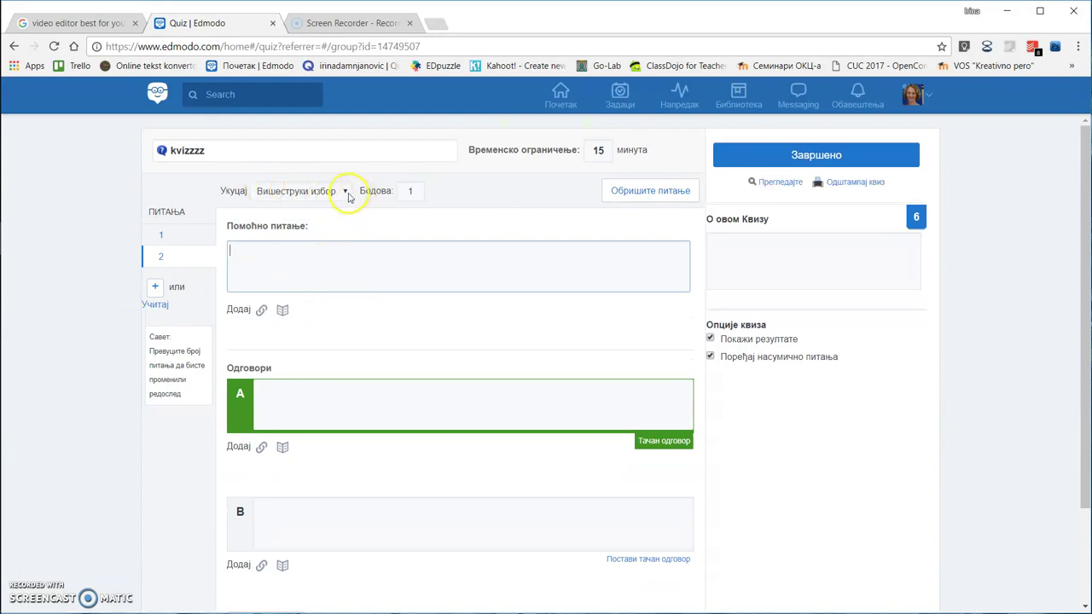
pyautogui.click(348, 196)
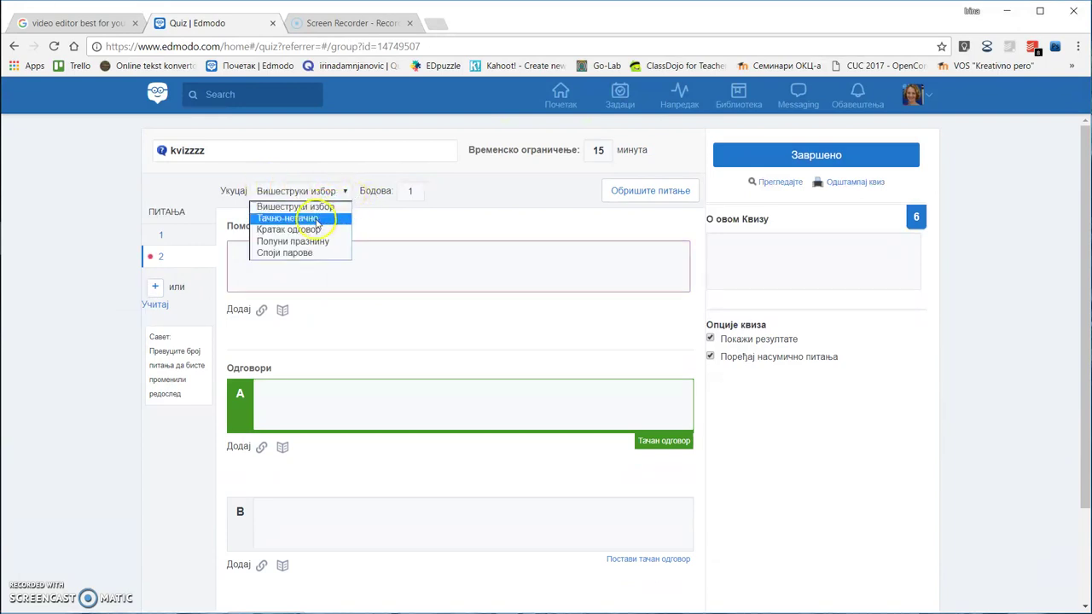
pyautogui.click(320, 217)
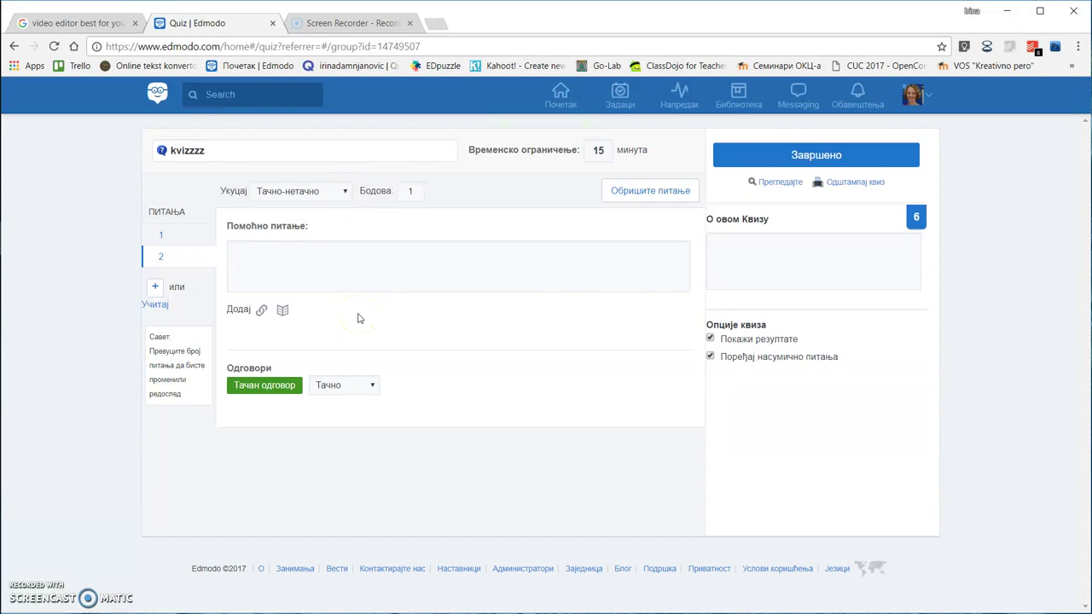
pyautogui.click(332, 261)
pyautogui.write('Voće je nezdravo.')
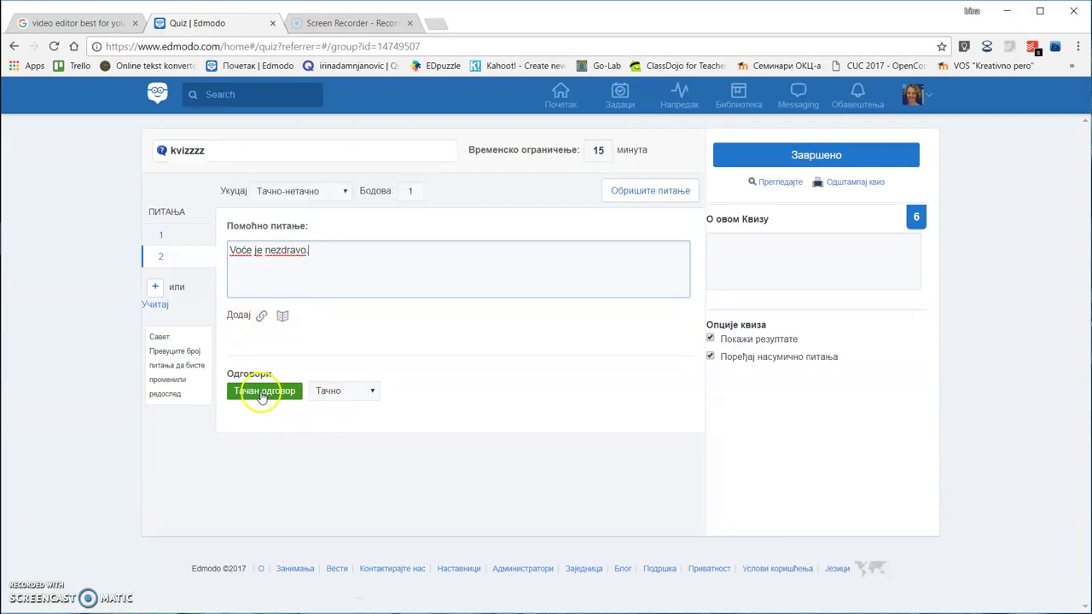
pyautogui.click(373, 391)
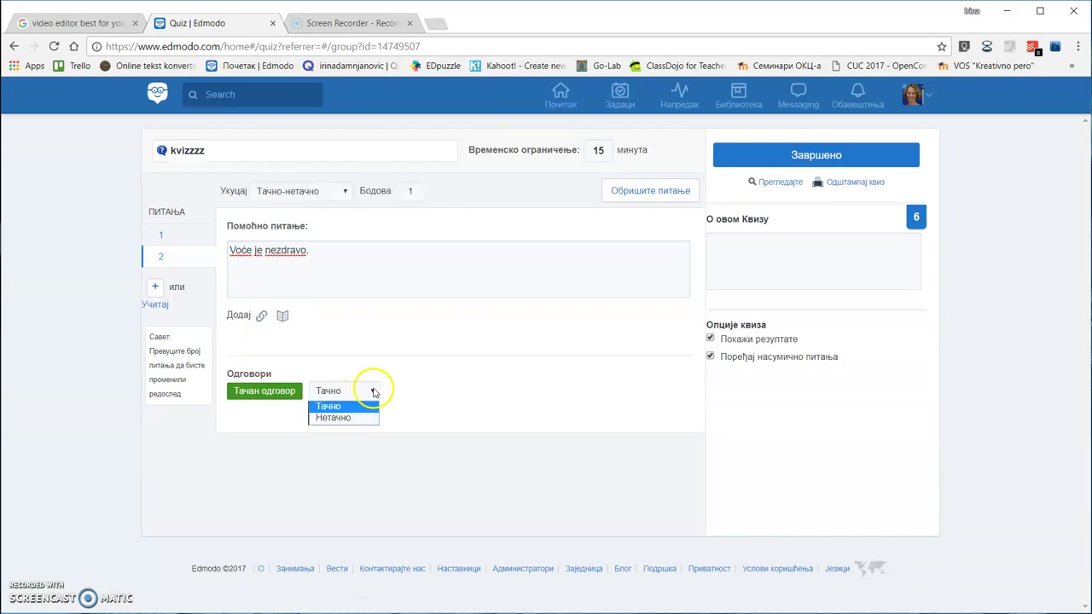
pyautogui.click(334, 419)
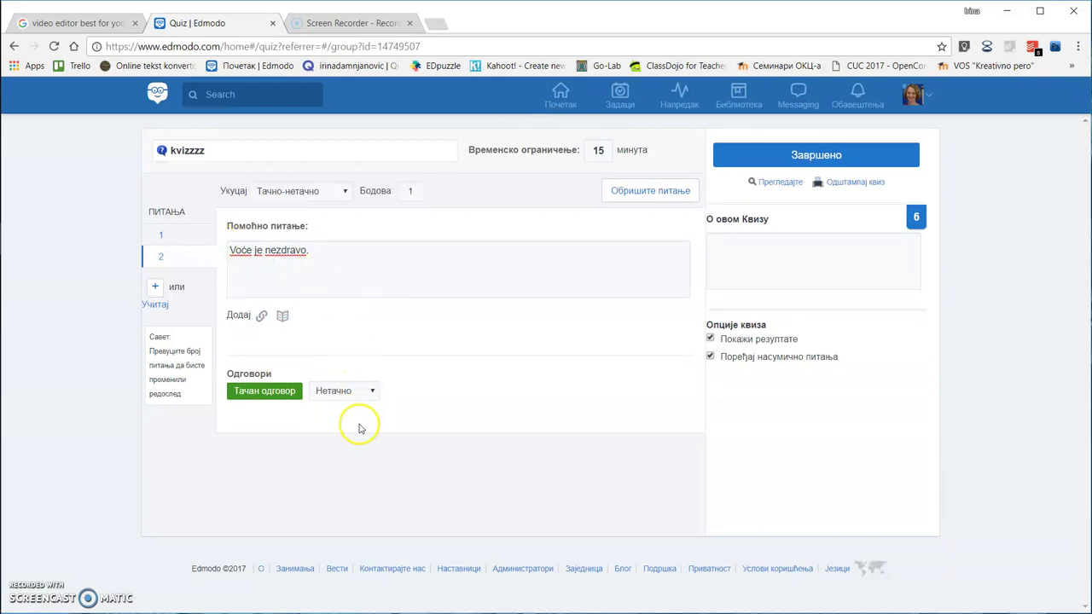
# - Add a third question of type Кратак одговор with the text "Kako si?"
pyautogui.click(156, 288)
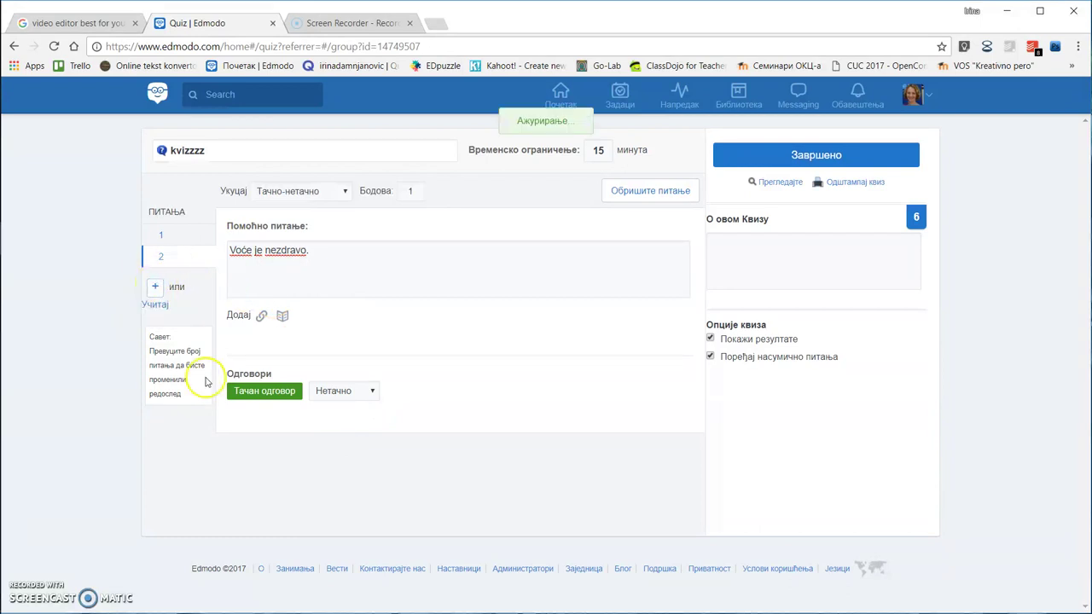
pyautogui.click(347, 192)
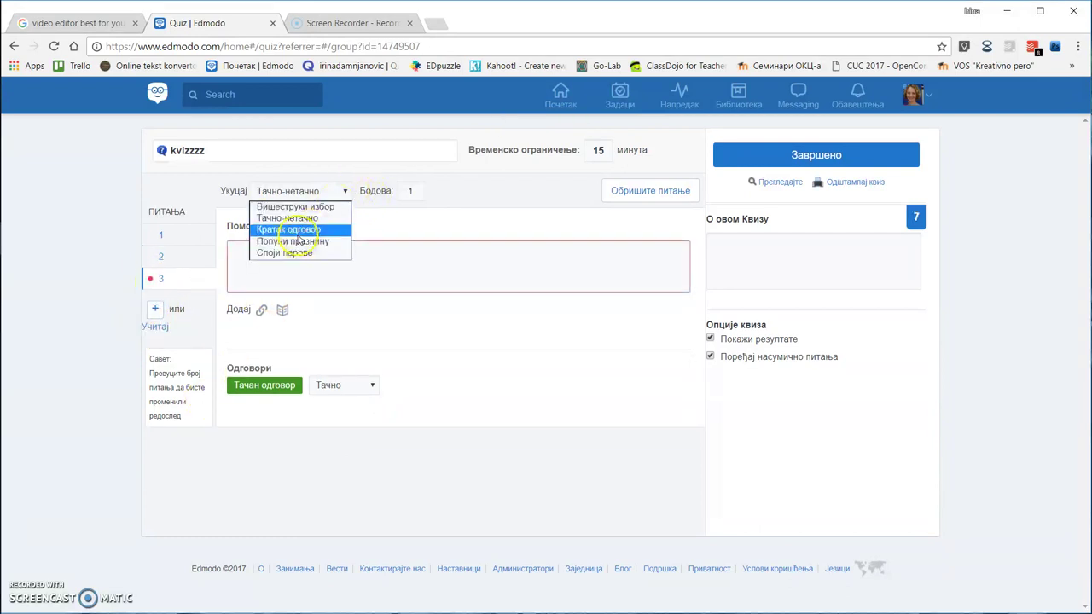
pyautogui.click(298, 235)
pyautogui.click(278, 206)
pyautogui.click(302, 252)
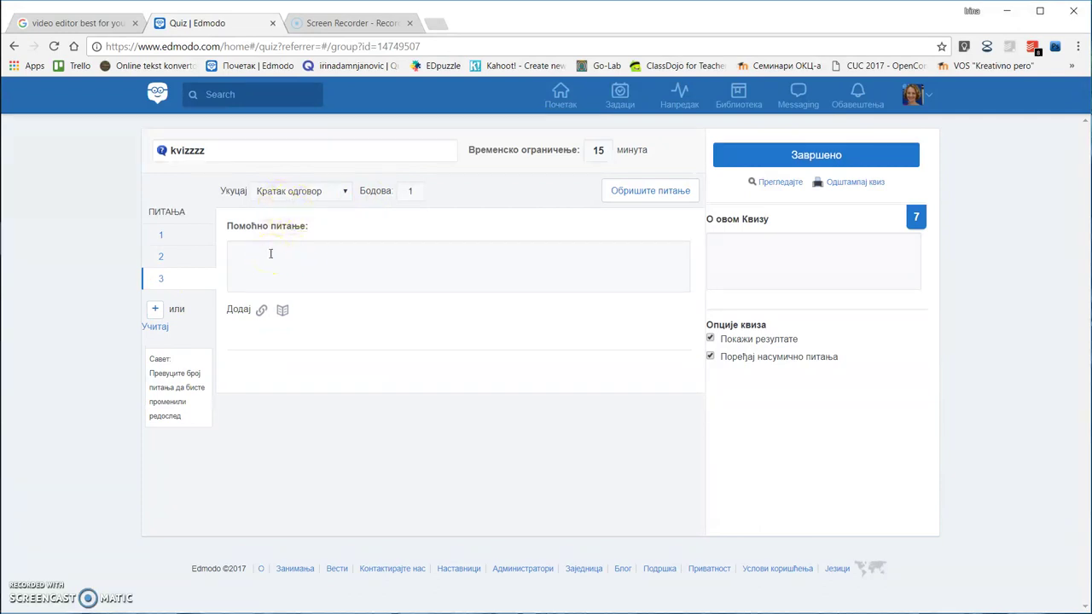
pyautogui.click(270, 253)
pyautogui.write('Kako si?')
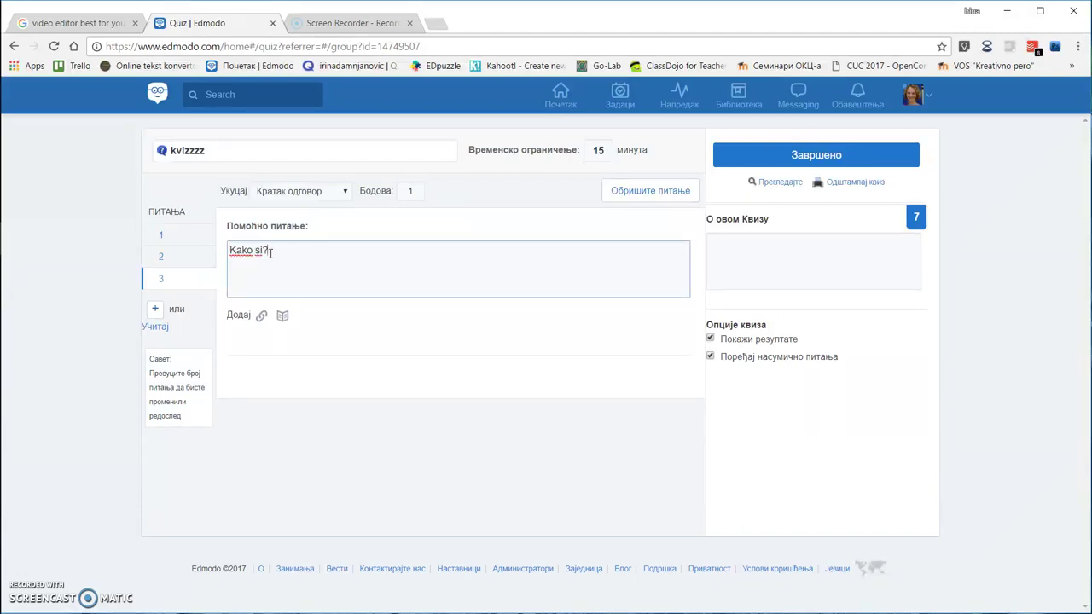
pyautogui.click(318, 285)
# - Add a fourth question and change the point value of the third question
pyautogui.click(155, 311)
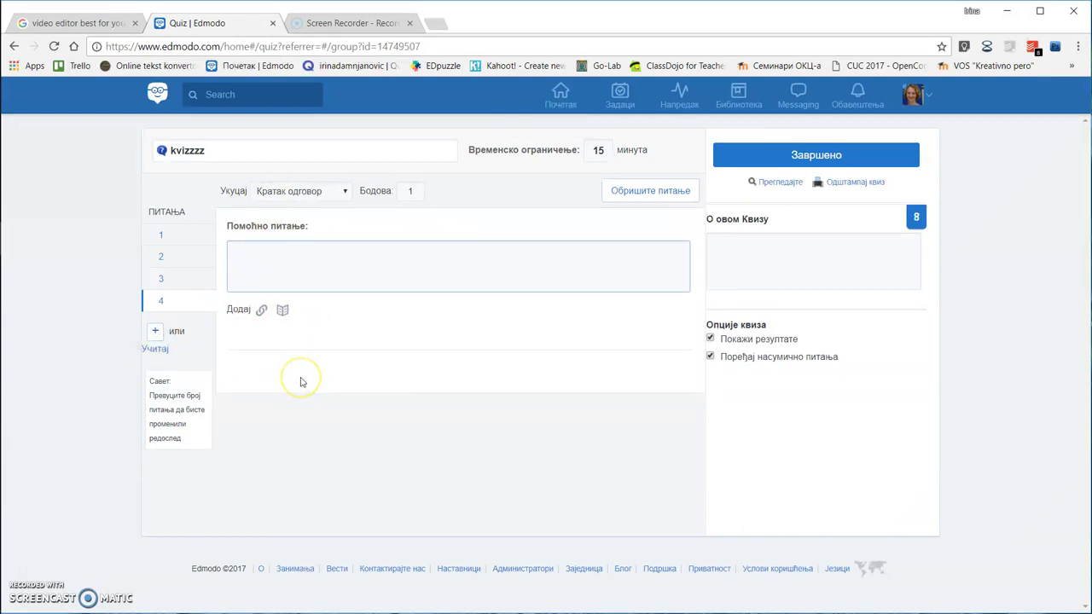
pyautogui.click(173, 282)
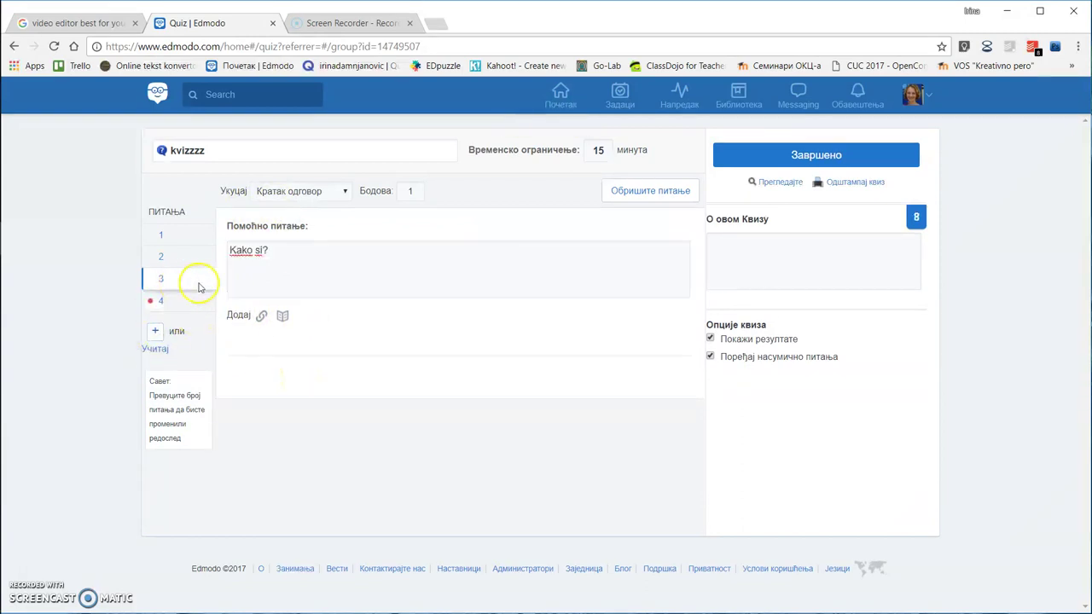
pyautogui.doubleClick(410, 191)
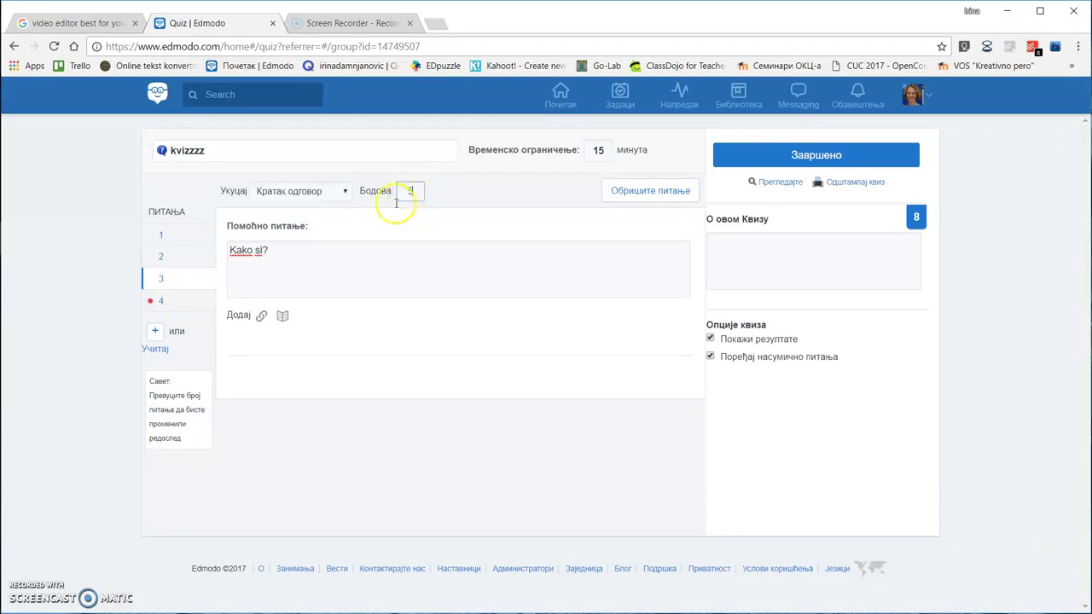
pyautogui.click(162, 256)
pyautogui.moveTo(418, 192); pyautogui.dragTo(397, 192)
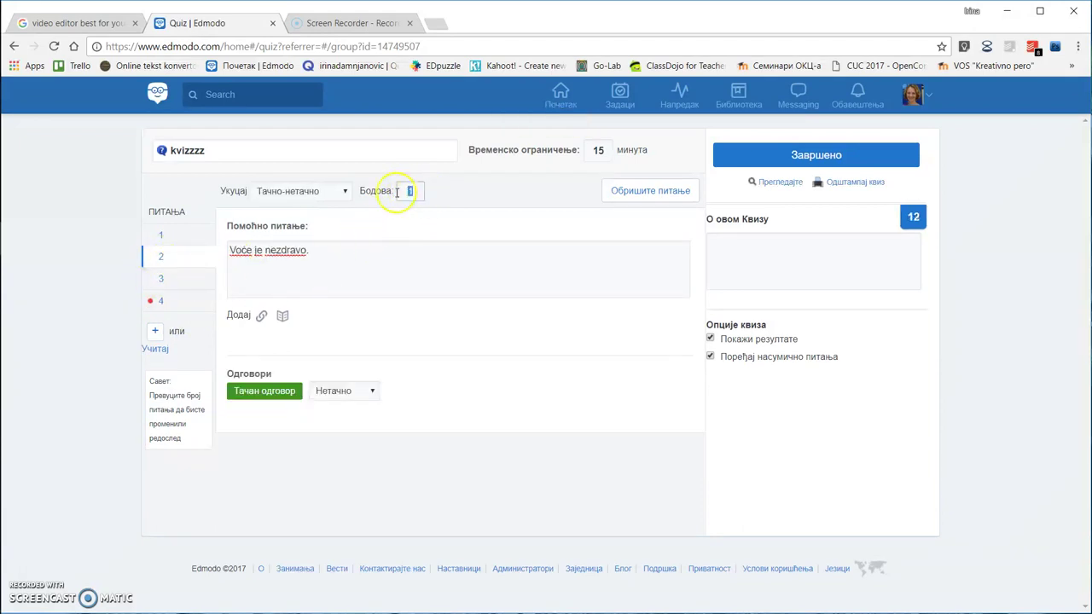
# - Set the fourth question's type to Попуни празнину and enter the text "Najbliža zvezda je '_' ." with an underscore marking the blank
pyautogui.click(181, 304)
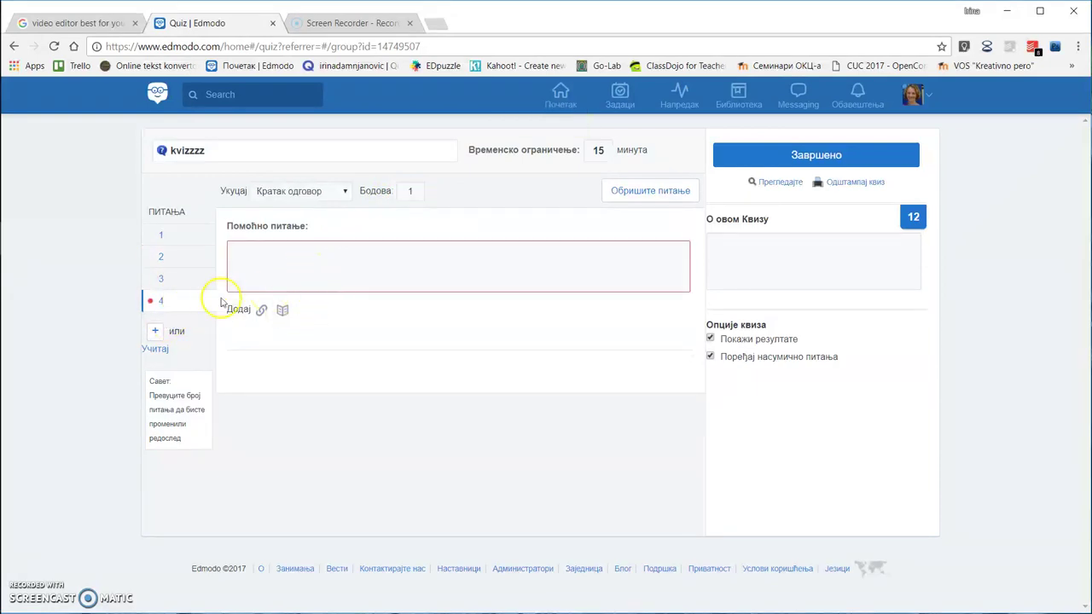
pyautogui.click(346, 192)
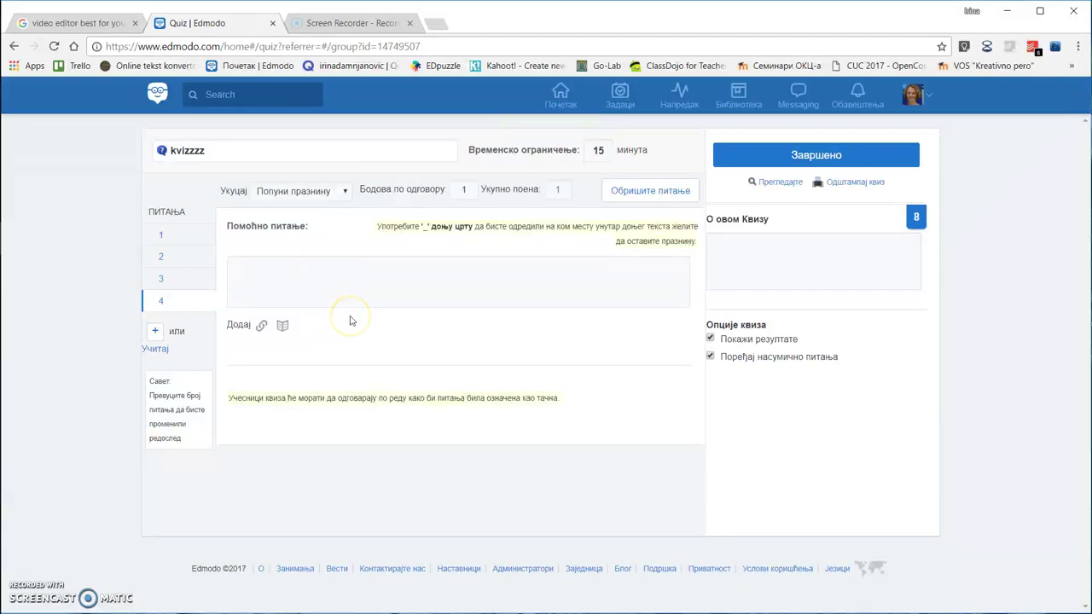
pyautogui.click(351, 304)
pyautogui.click(340, 293)
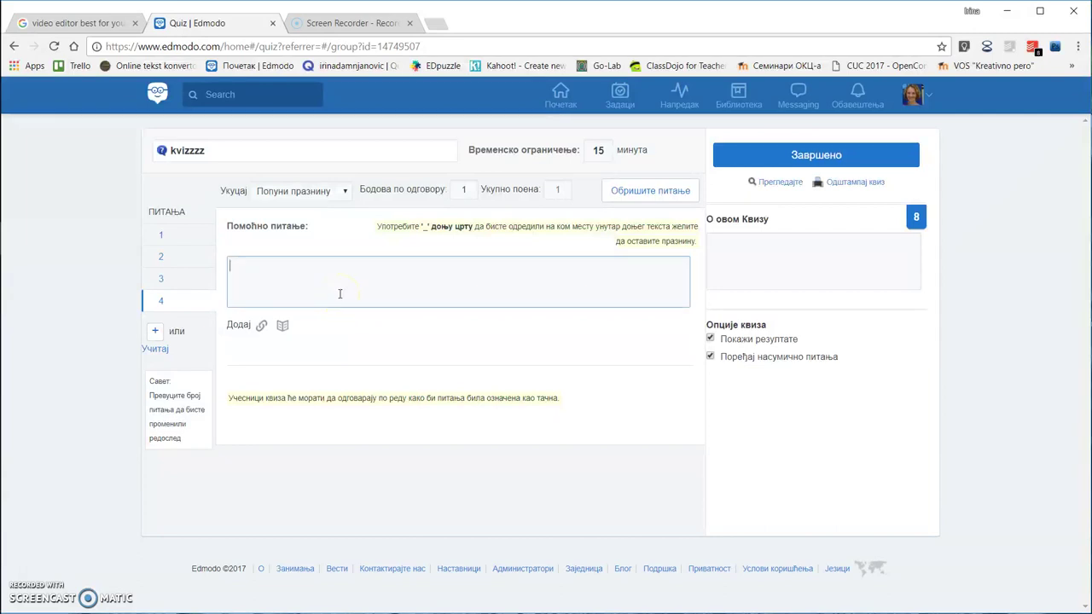
pyautogui.write('Najbliža zvezda')
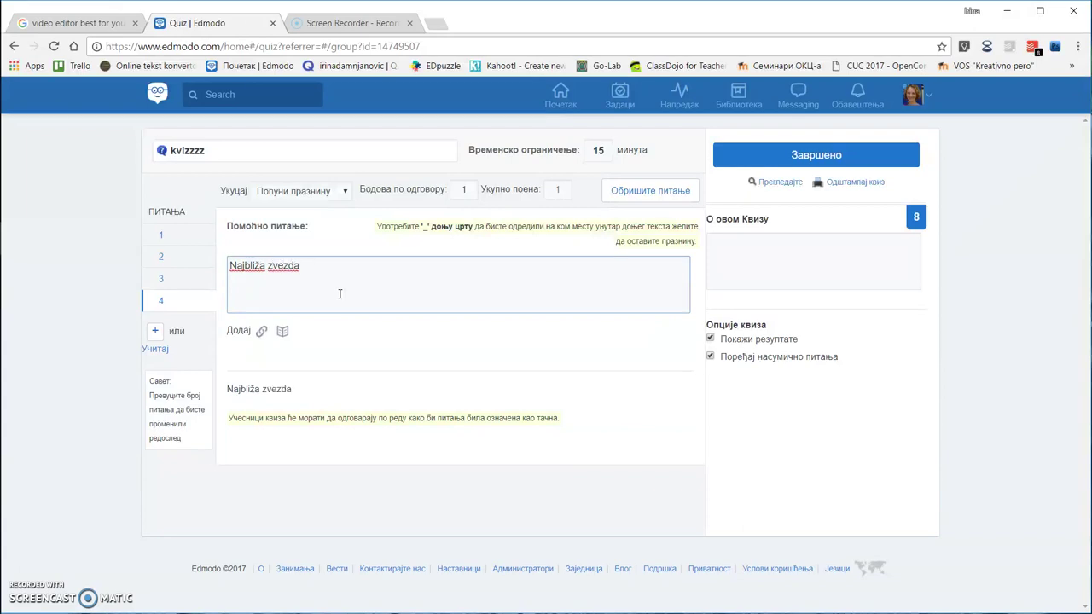
pyautogui.write(' je')
pyautogui.write('Ћ')
pyautogui.press('BackSpace')
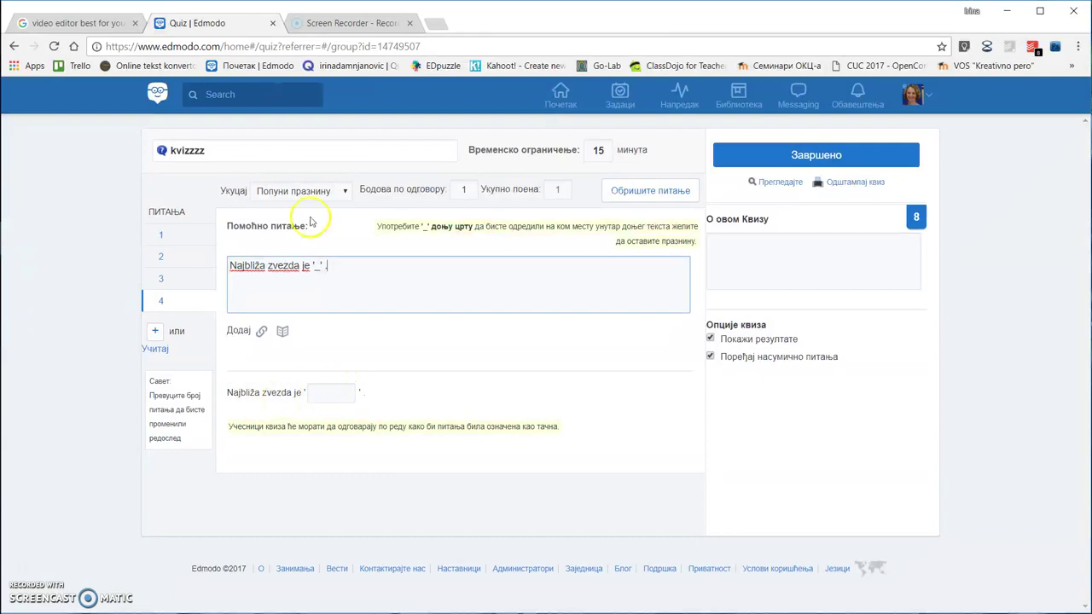
# - Enter "Sunce" as the correct answer for the blank in the fourth question
pyautogui.click(327, 397)
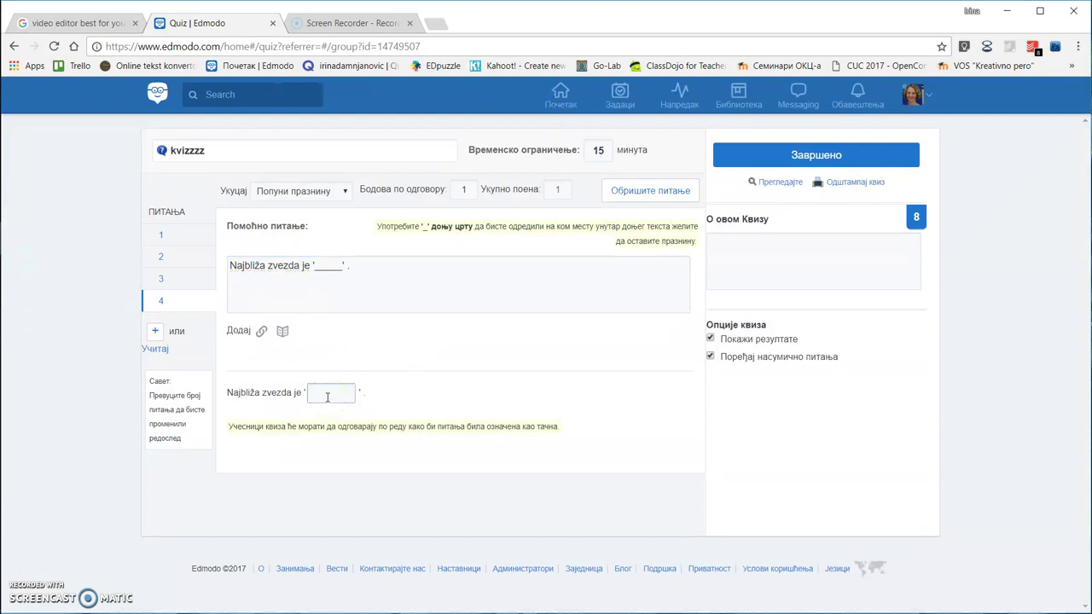
pyautogui.click(328, 394)
pyautogui.write('Sunce')
pyautogui.click(329, 392)
pyautogui.write('n')
pyautogui.press('BackSpace')
pyautogui.click(331, 398)
# - Set the fourth question's points per answer to 5
pyautogui.click(463, 191)
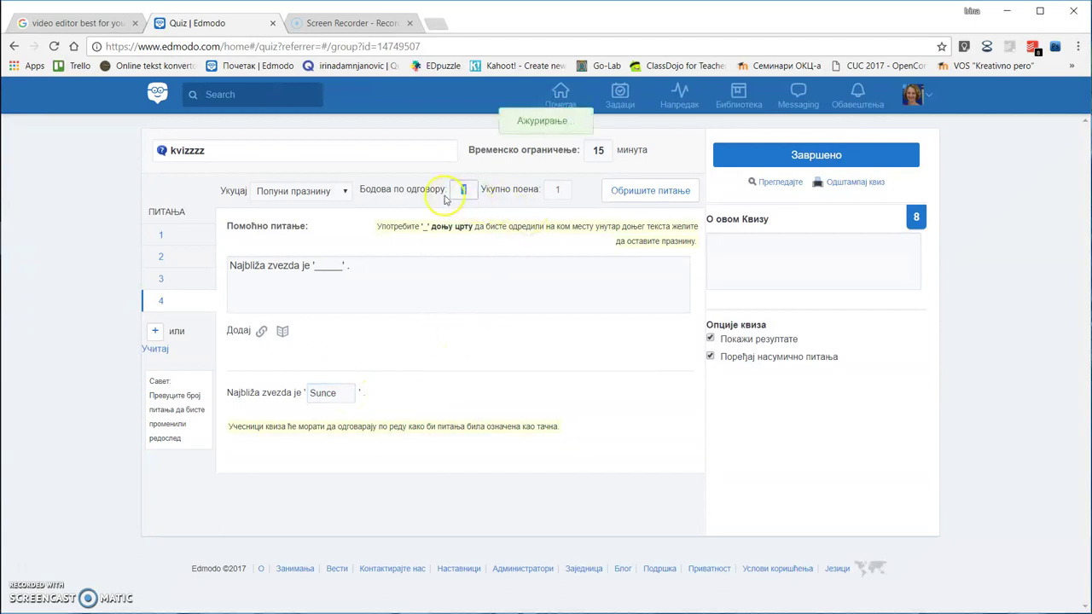
pyautogui.write('5')
pyautogui.click(487, 261)
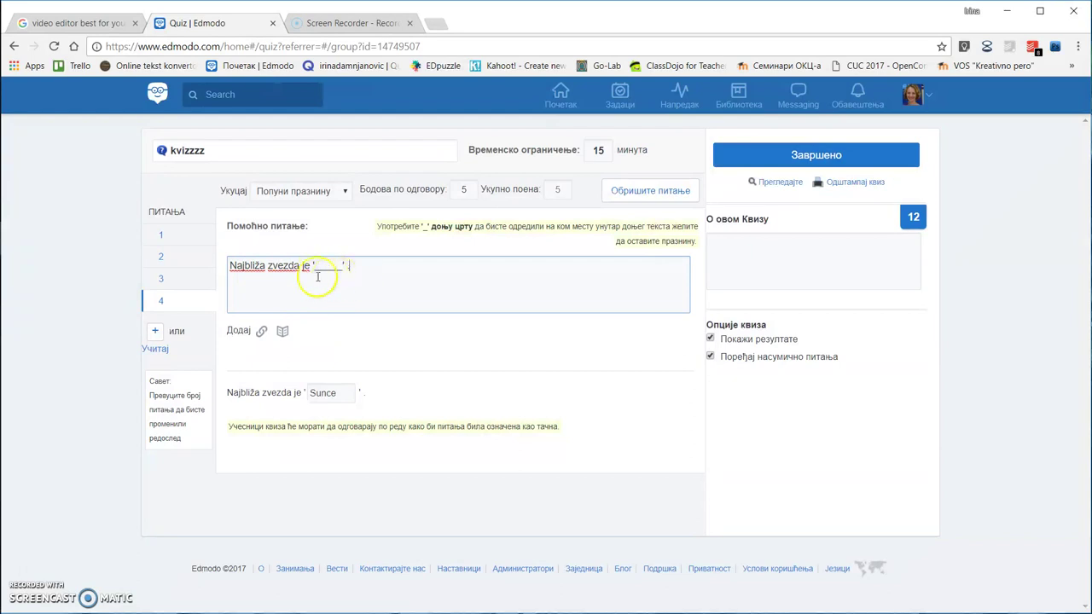
# - Add a fifth question and set its type to Споји парове
pyautogui.click(160, 339)
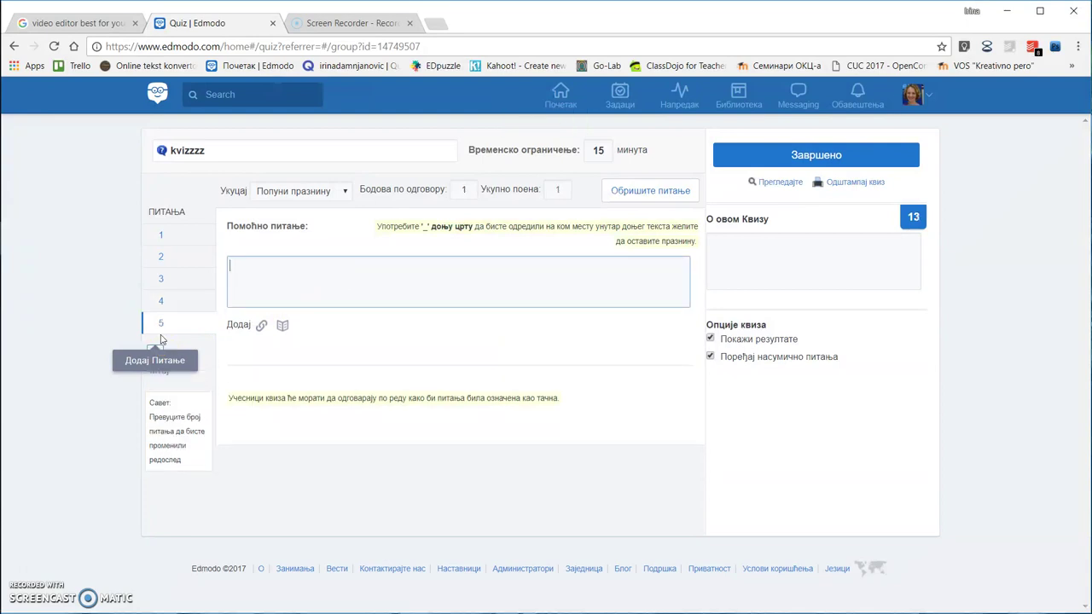
pyautogui.click(345, 193)
pyautogui.click(291, 253)
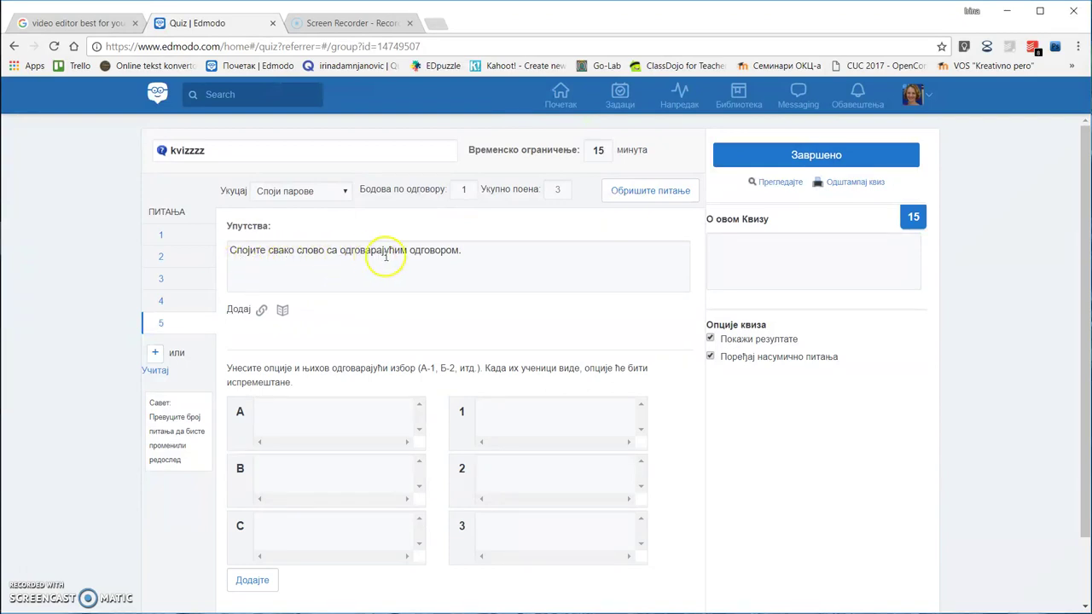
# - Add a second line to the matching instructions: "Prevuci polja iz desne kolone tako da odgovaraju poljima u levoj koloni."
pyautogui.click(482, 256)
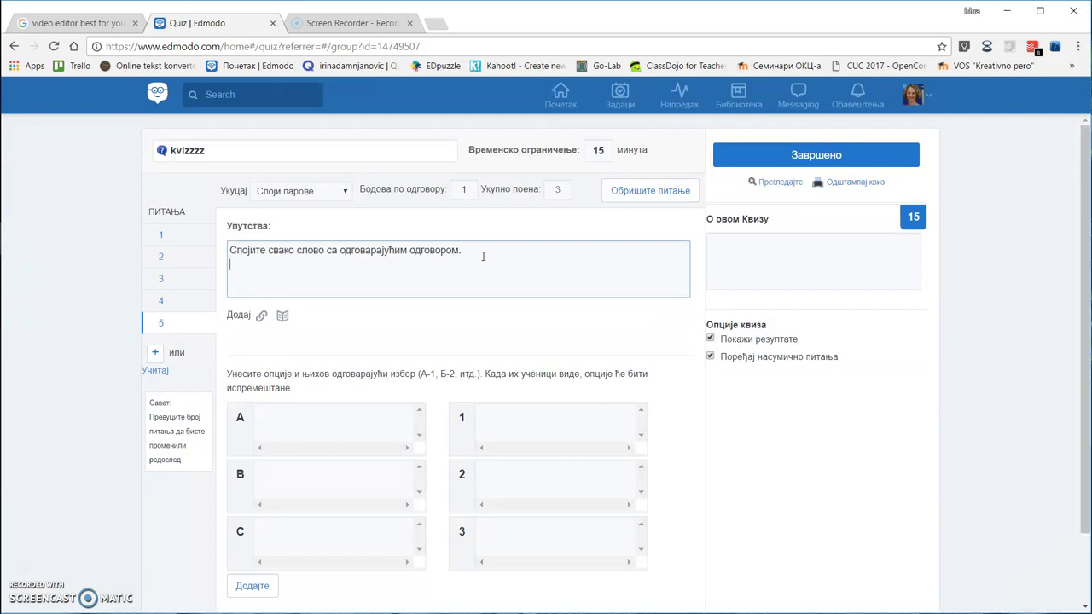
pyautogui.press('Return')
pyautogui.write('Prevuci polja iz desne ko')
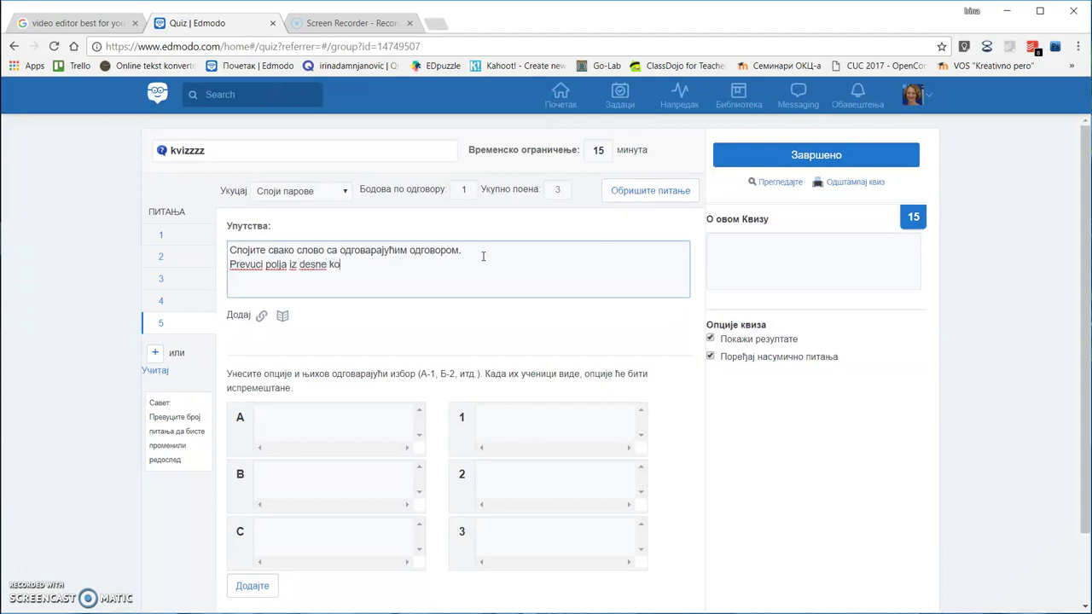
pyautogui.write('lone tako da odgo')
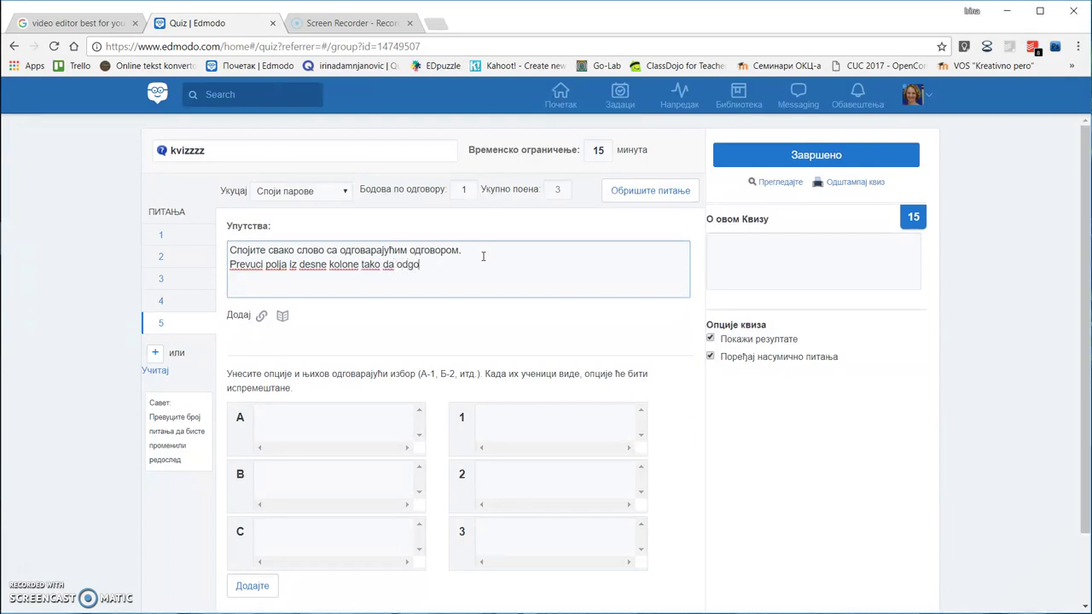
pyautogui.write('varaju pojjima u levoj koloni.')
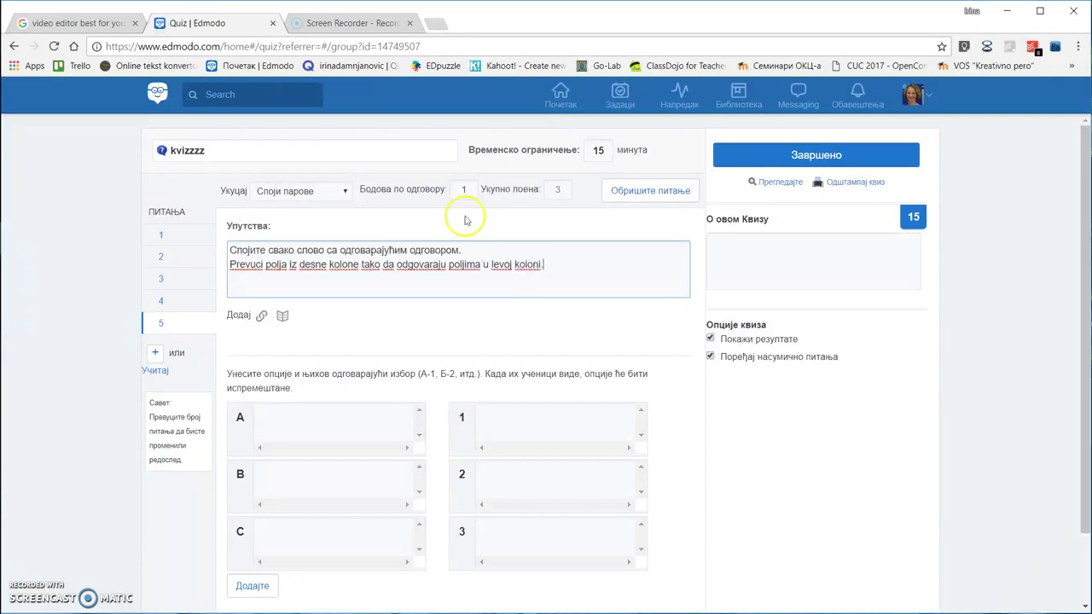
pyautogui.scroll(-1, 379, 418)
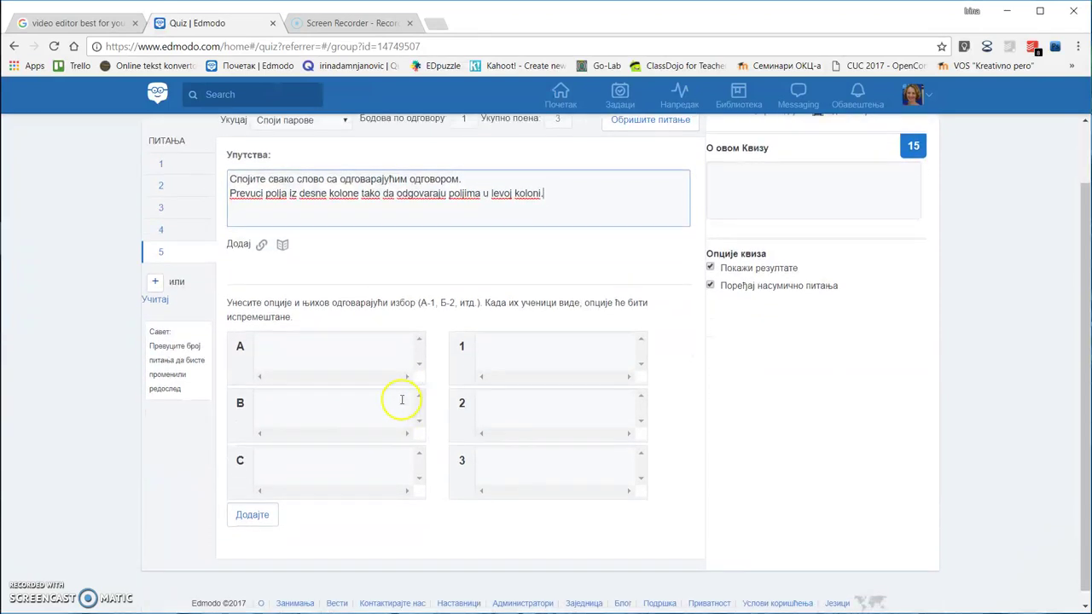
pyautogui.scroll(1, 400, 427)
pyautogui.click(397, 429)
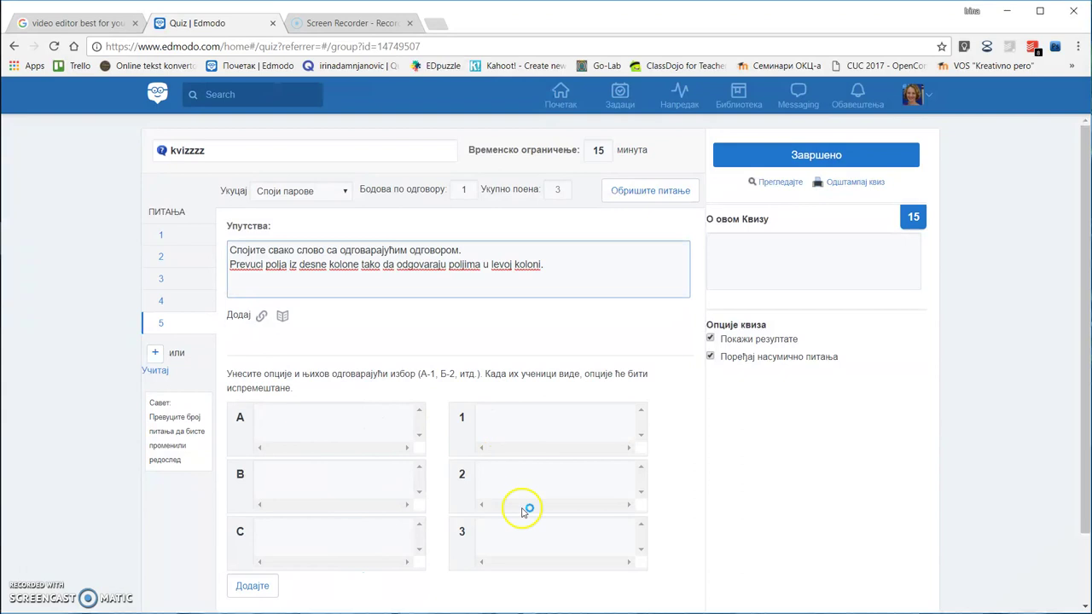
pyautogui.click(552, 422)
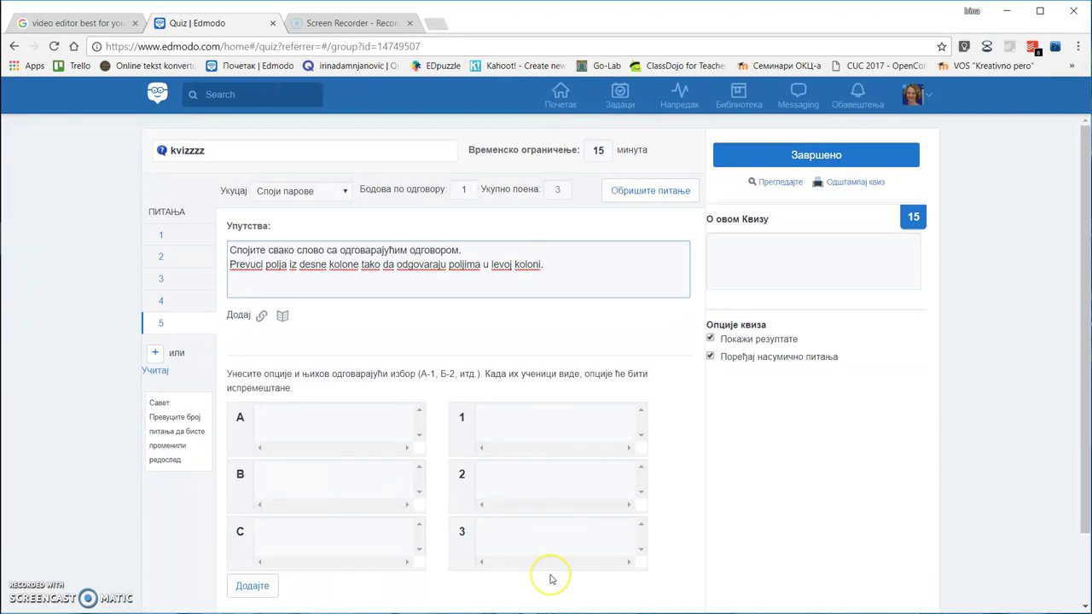
pyautogui.click(539, 546)
pyautogui.click(530, 484)
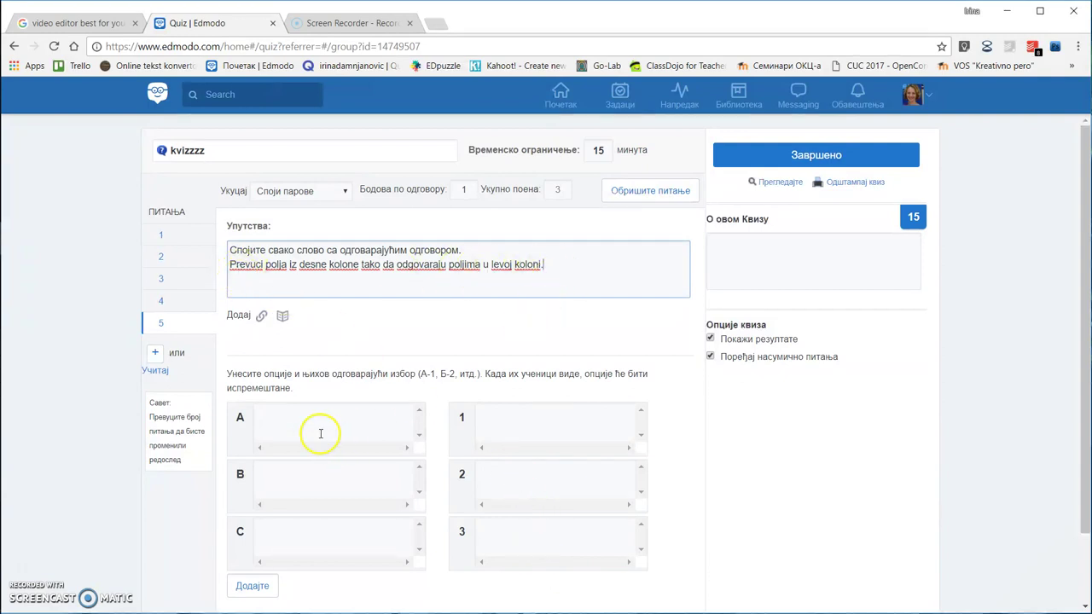
# - Fill in the first two matching pairs: A "trava" with 1 "zeleno" and B "maslačak" with 2 "žuto"
pyautogui.click(294, 417)
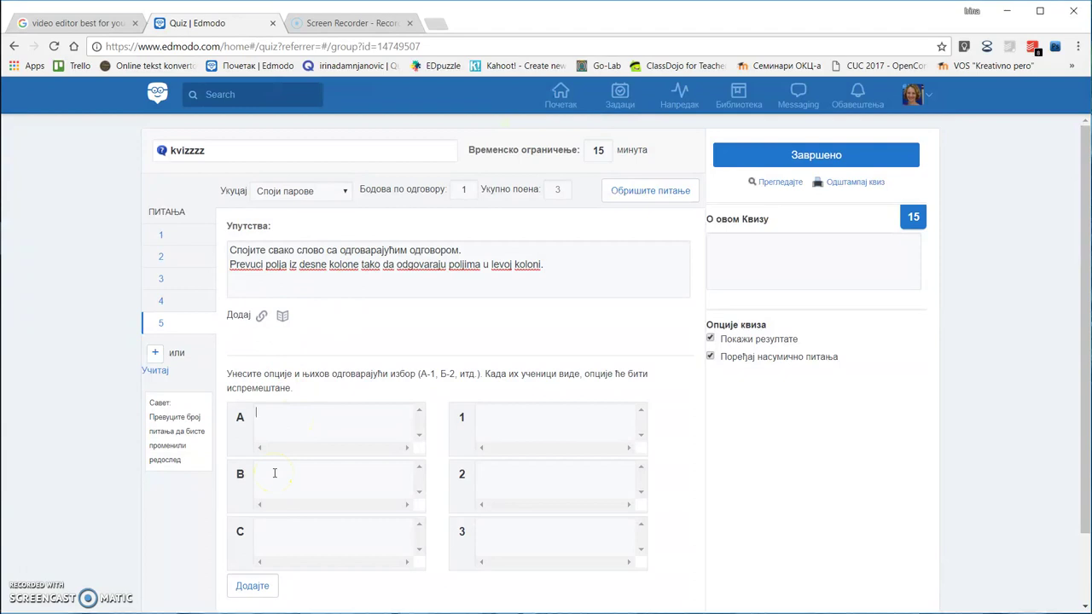
pyautogui.write('trava')
pyautogui.click(370, 436)
pyautogui.click(529, 436)
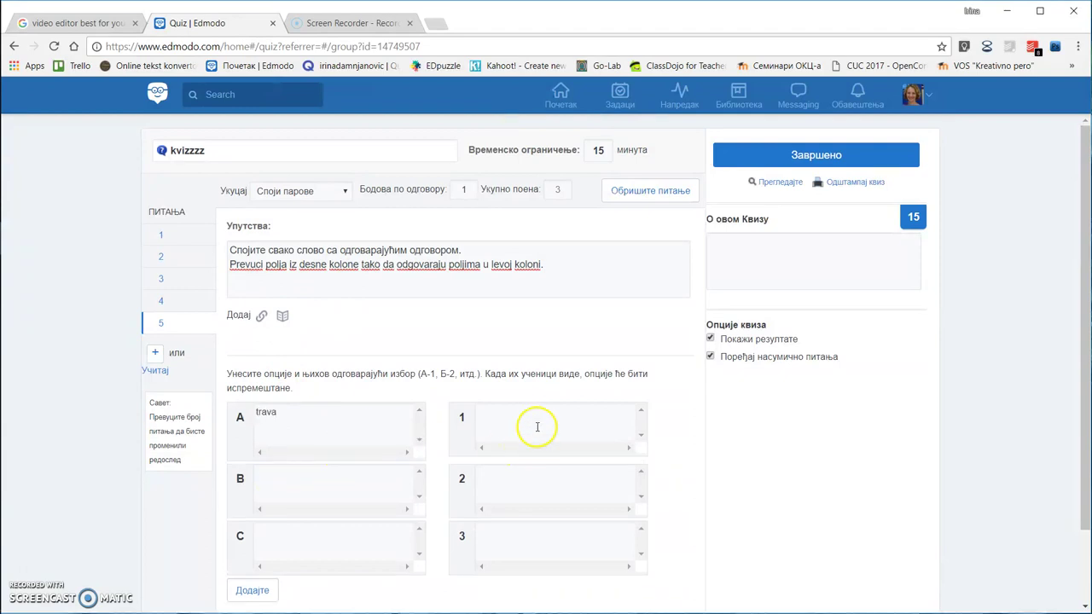
pyautogui.write('zelenpo')
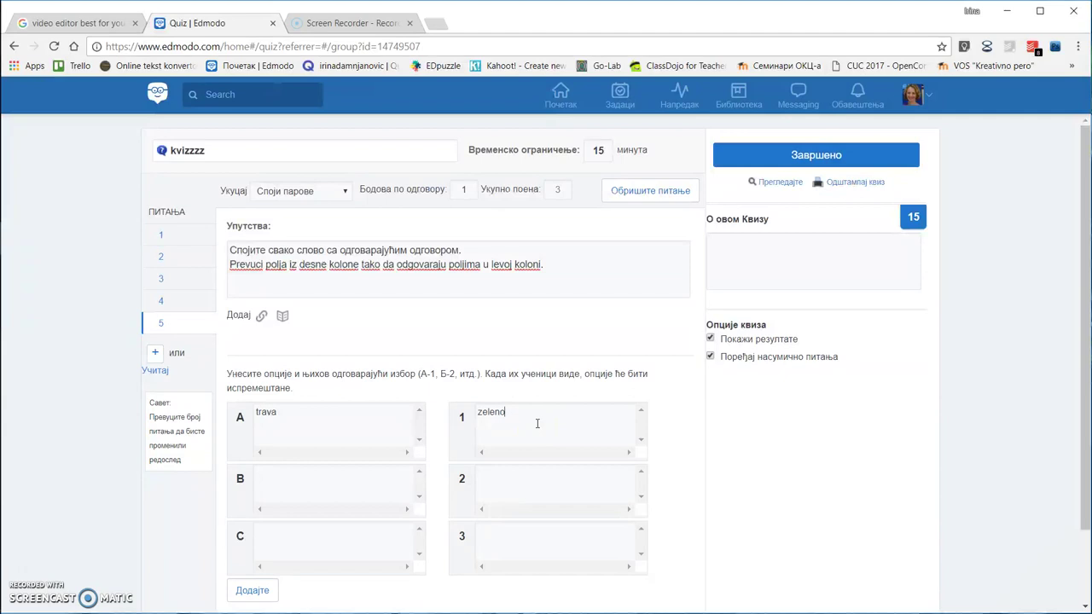
pyautogui.click(314, 475)
pyautogui.write('maslačak')
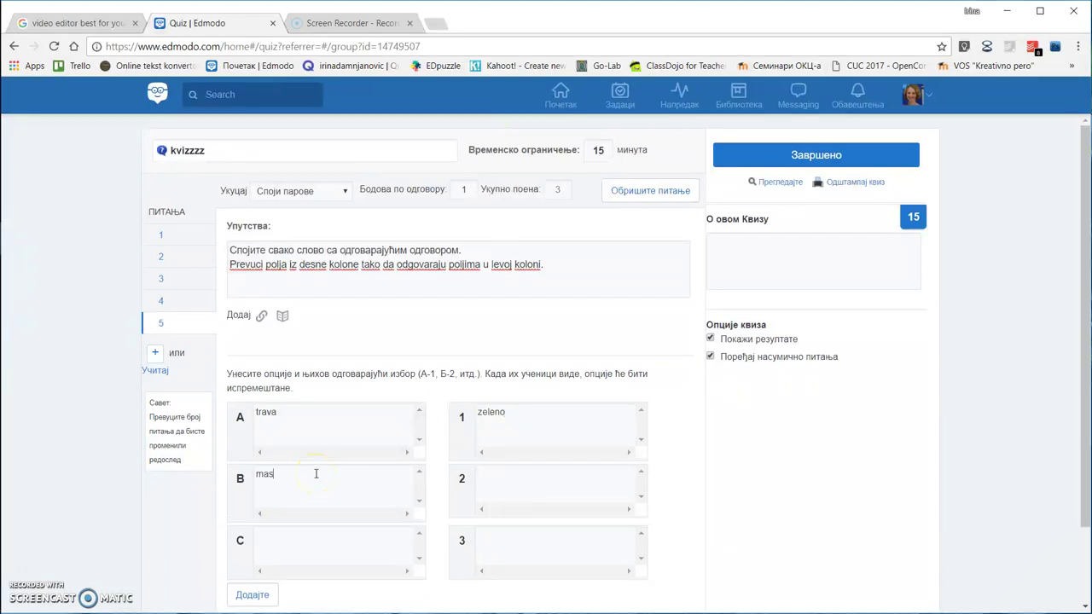
pyautogui.click(562, 493)
pyautogui.write('ž')
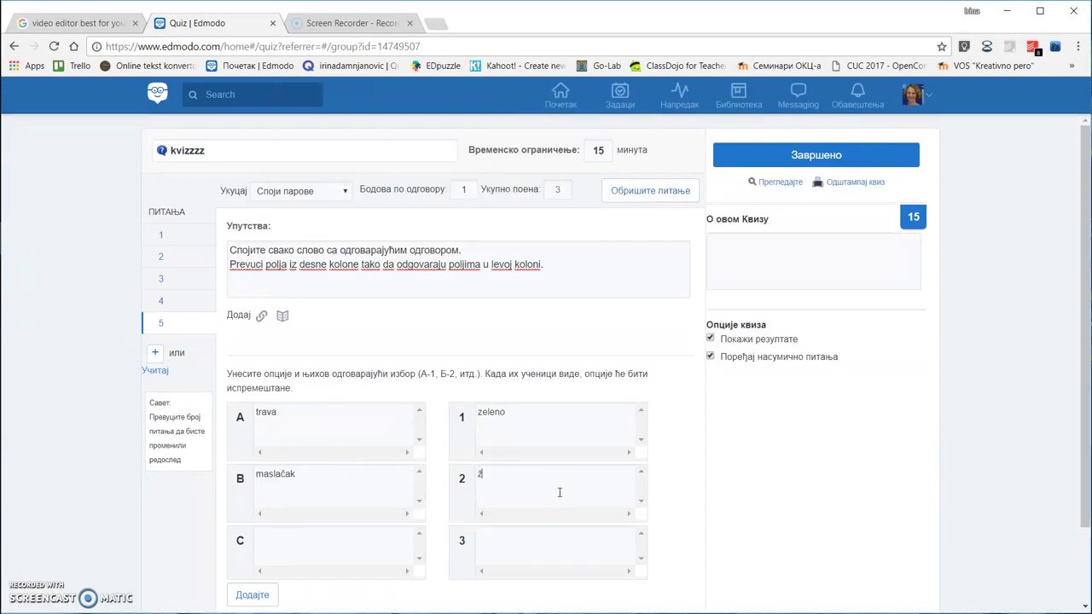
pyautogui.write('uto')
# - Fill in the third matching pair: C "bubamara" with 3 "crveno"
pyautogui.click(300, 553)
pyautogui.write('bubamara')
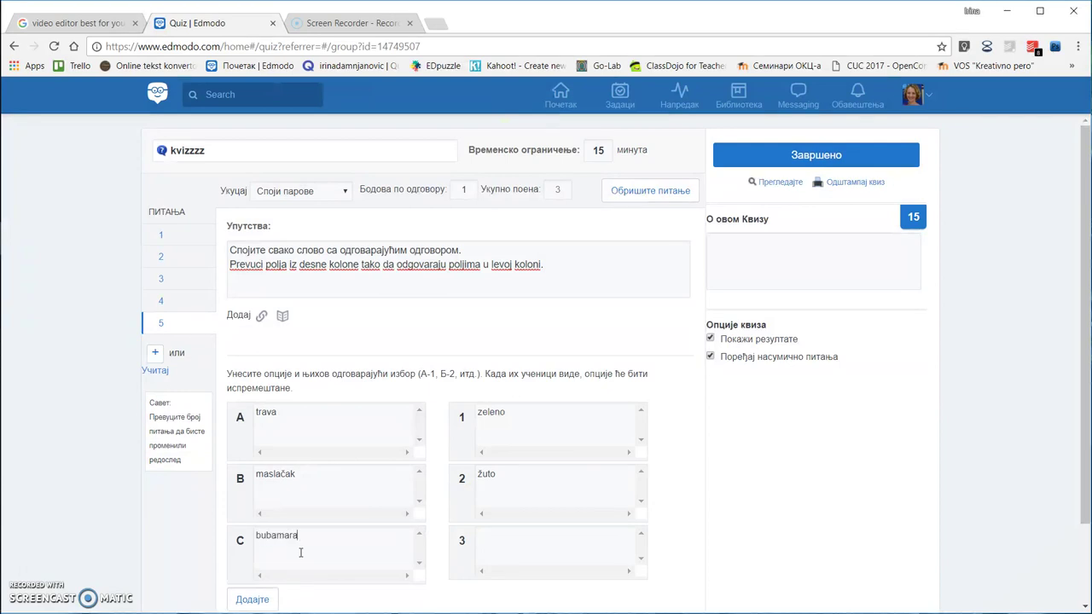
pyautogui.click(556, 557)
pyautogui.write('crveno')
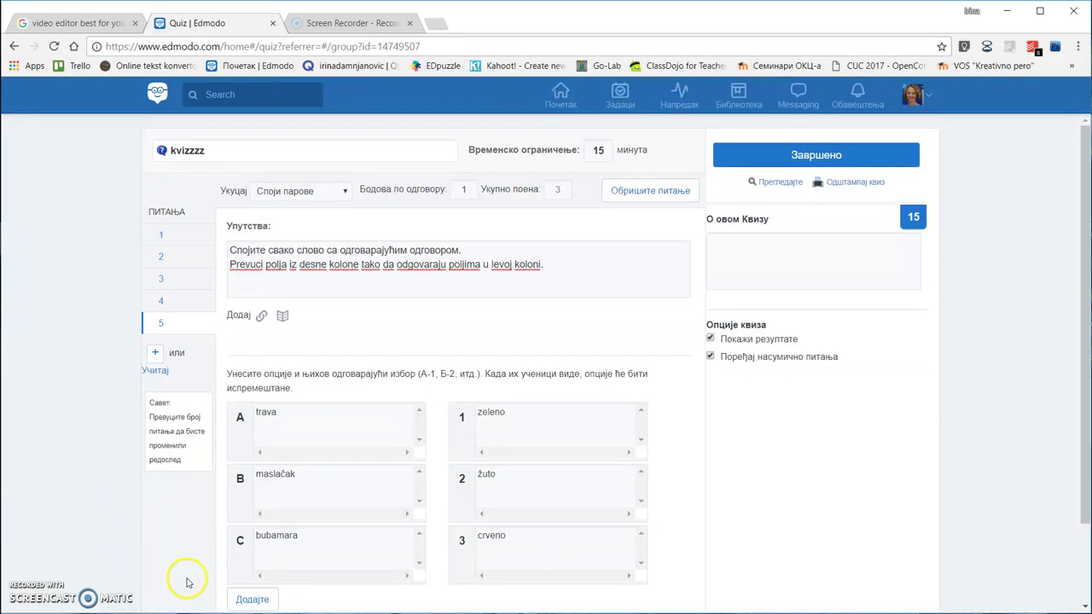
# - Add a fourth matching pair to the fifth question: D "nebo" with 4 "plavo"
pyautogui.click(241, 599)
pyautogui.scroll(-2, 295, 513)
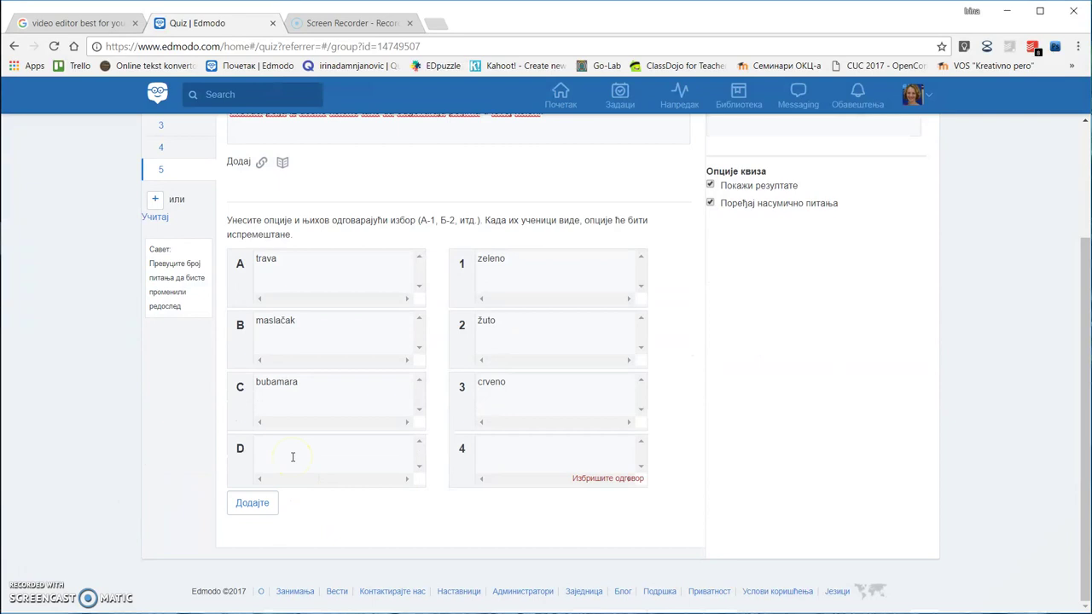
pyautogui.click(292, 458)
pyautogui.write('ne')
pyautogui.click(510, 456)
pyautogui.write('plavo')
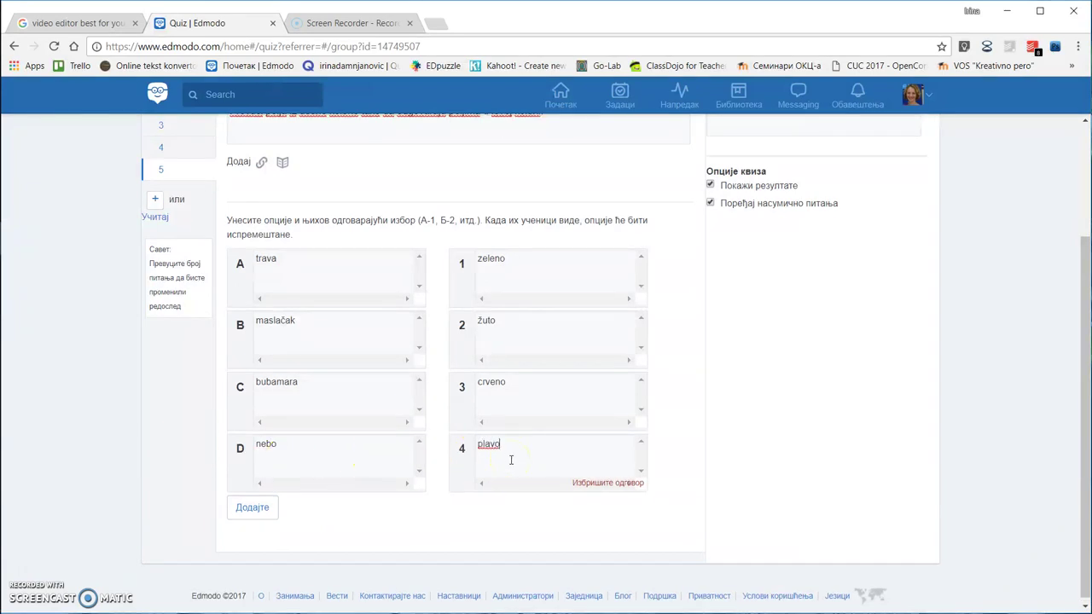
# - Try 2 points per answer on the fifth question and return the value to 1
pyautogui.scroll(3, 511, 460)
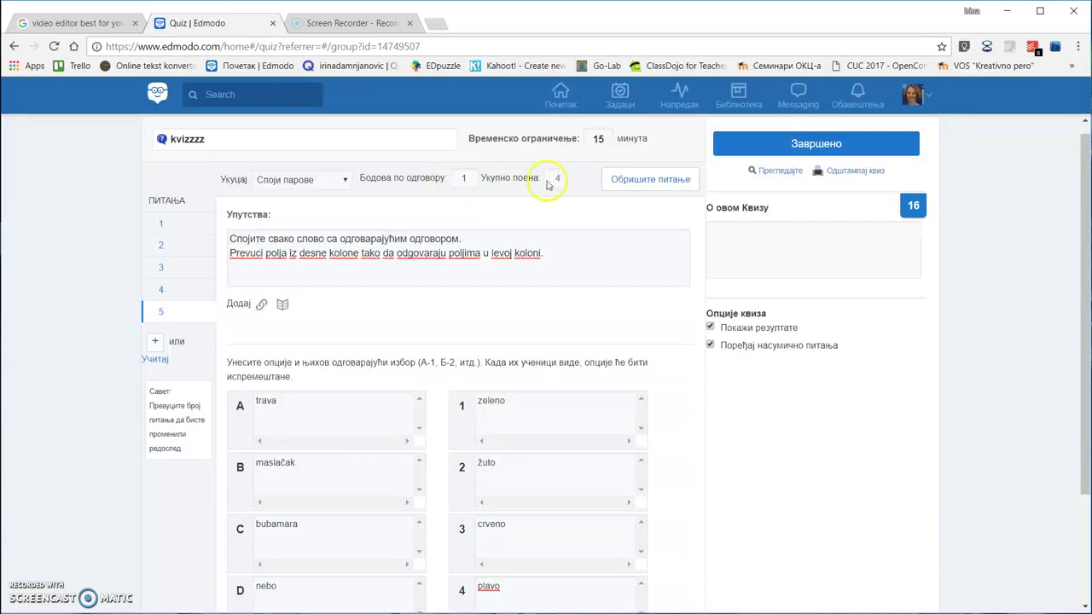
pyautogui.scroll(-2, 595, 359)
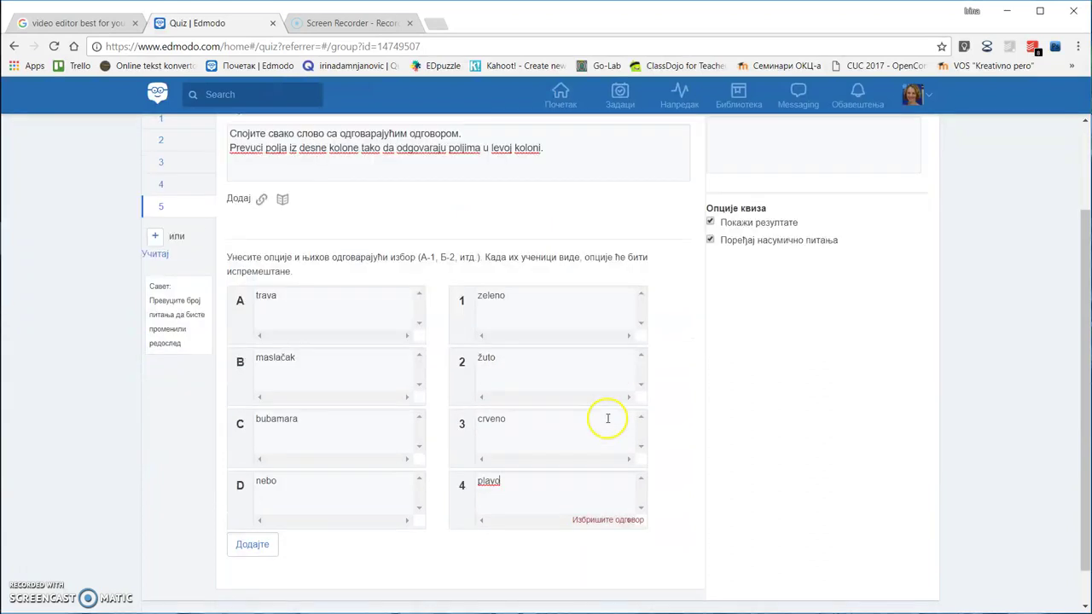
pyautogui.scroll(1, 497, 475)
pyautogui.scroll(1, 498, 476)
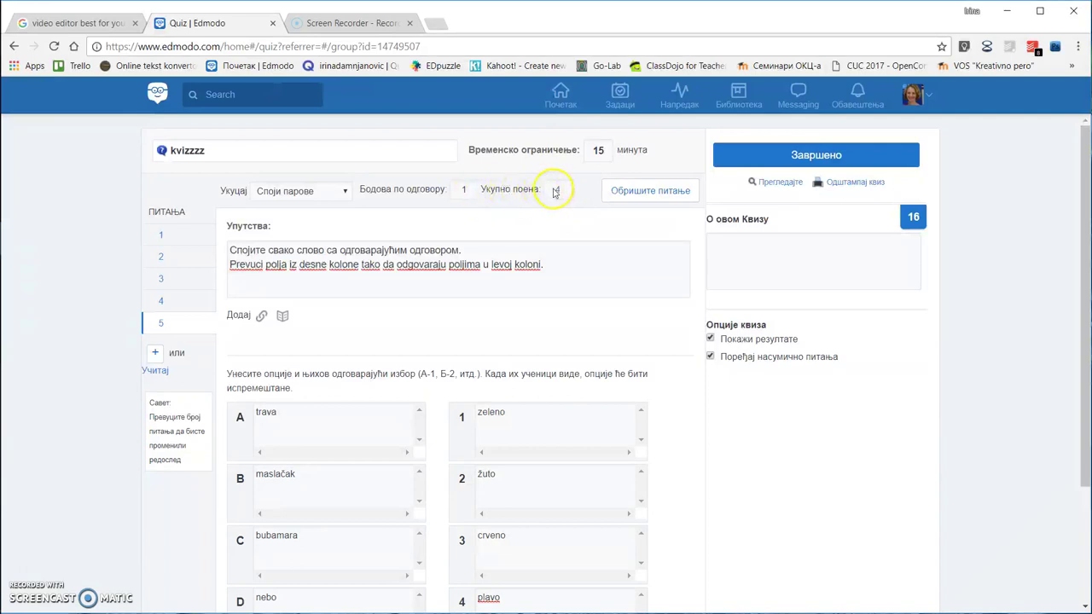
pyautogui.doubleClick(465, 189)
pyautogui.write('2')
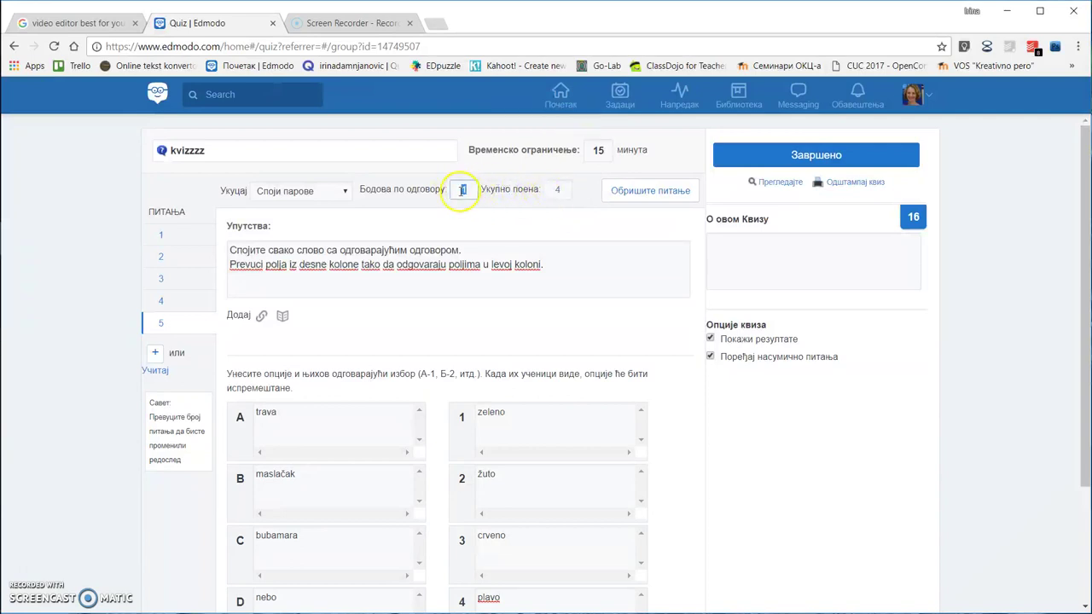
pyautogui.doubleClick(468, 190)
pyautogui.write('1')
pyautogui.click(556, 227)
# - Start a preview run of the quiz and view the enlarged picture Telo.jpg attached to the second question
pyautogui.click(779, 183)
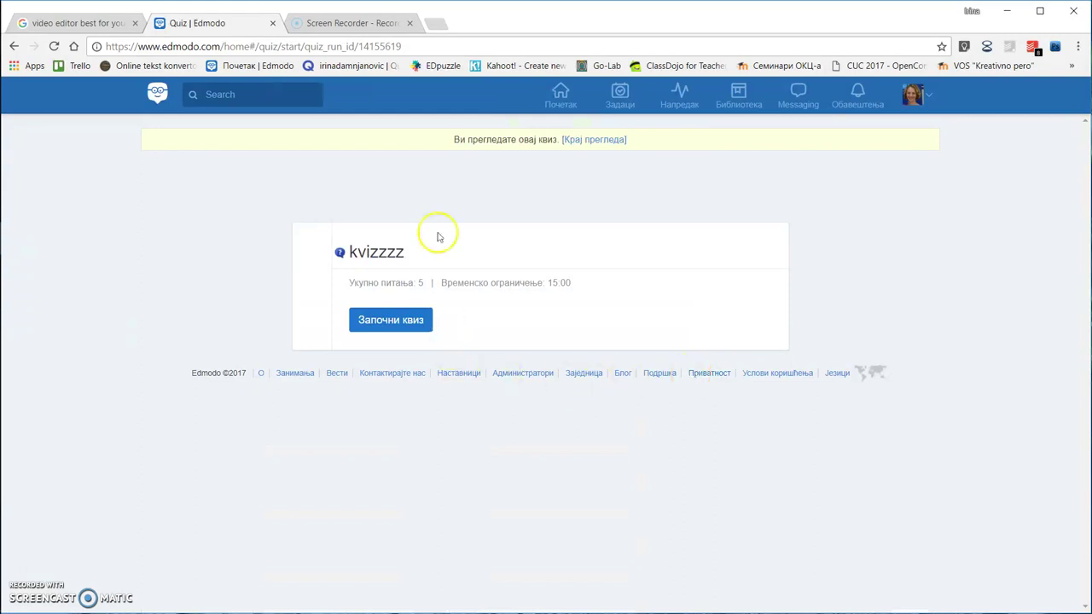
pyautogui.click(401, 331)
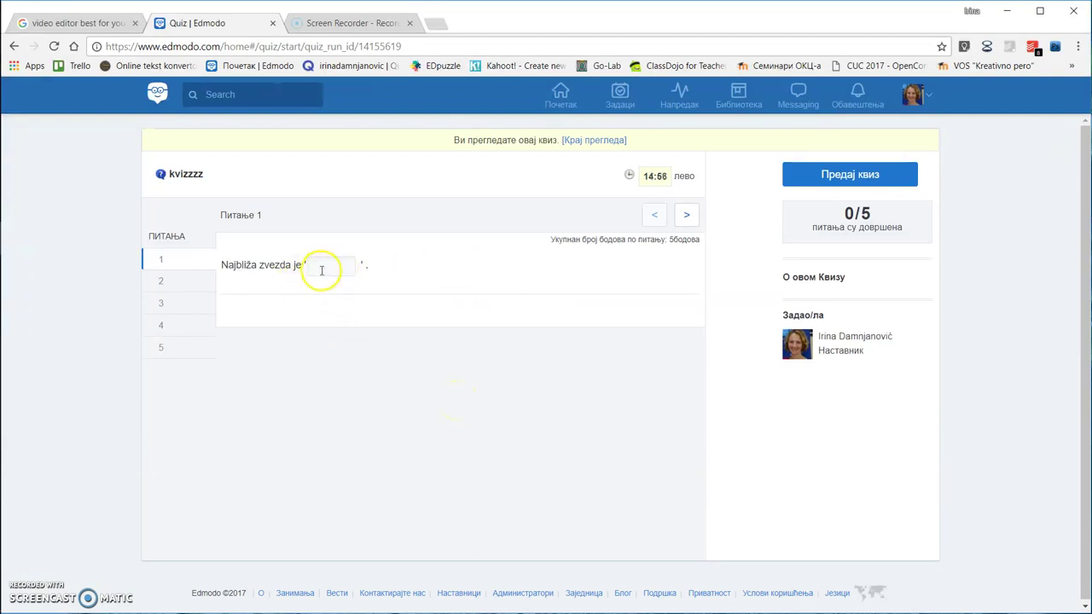
pyautogui.click(687, 217)
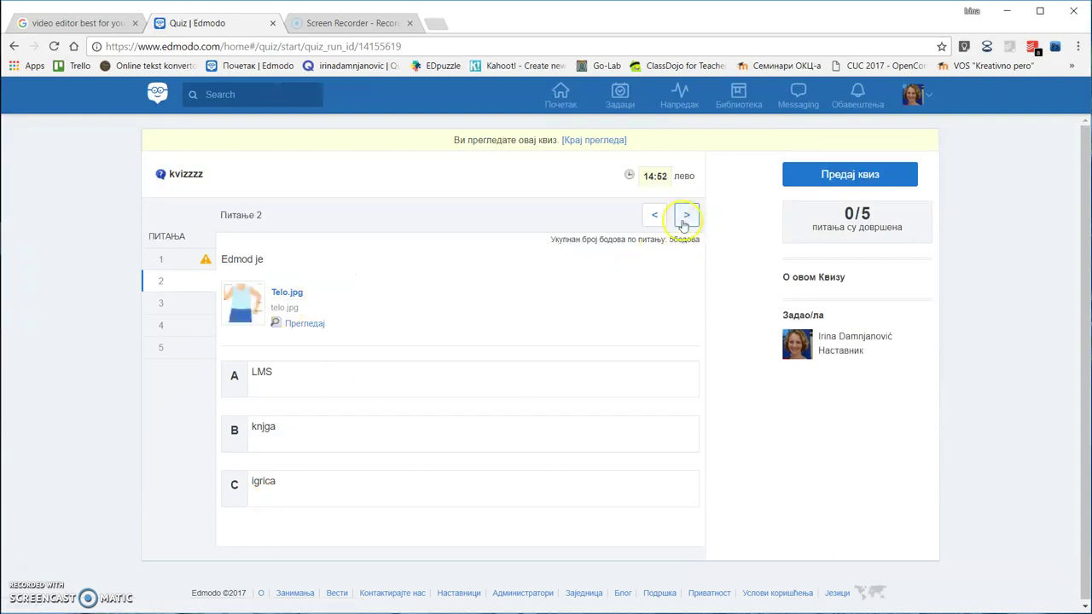
pyautogui.click(279, 325)
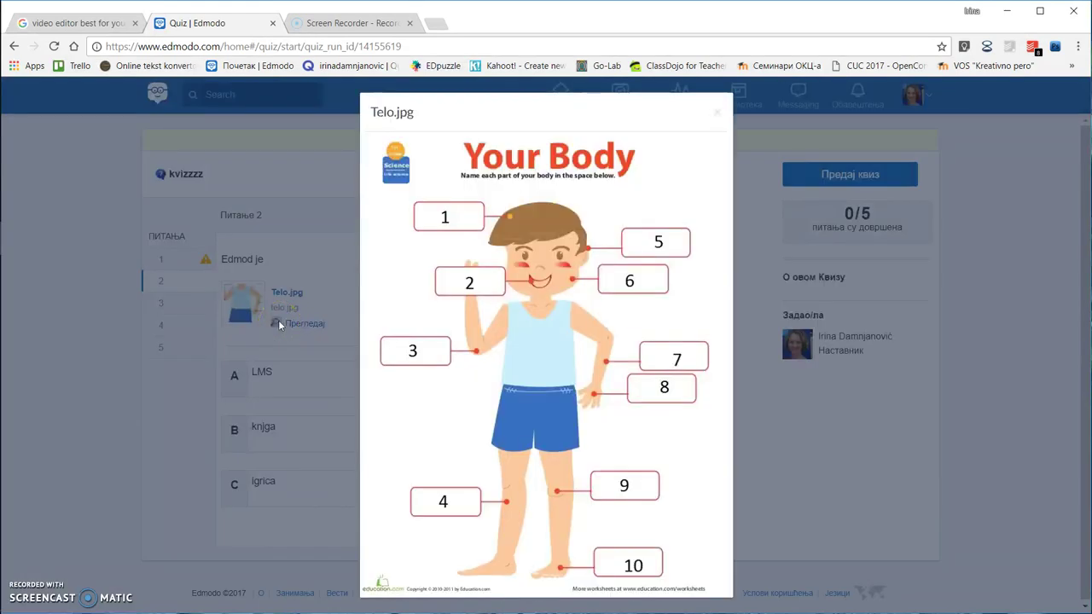
pyautogui.click(717, 112)
# - Go through the third, fourth and fifth questions in the quiz preview
pyautogui.click(685, 221)
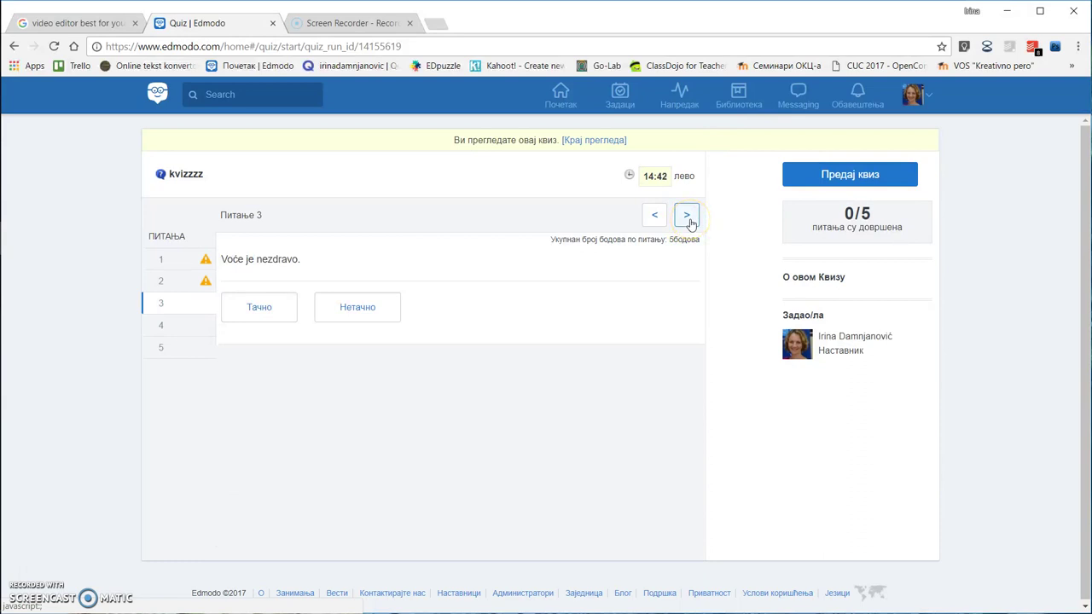
pyautogui.click(690, 219)
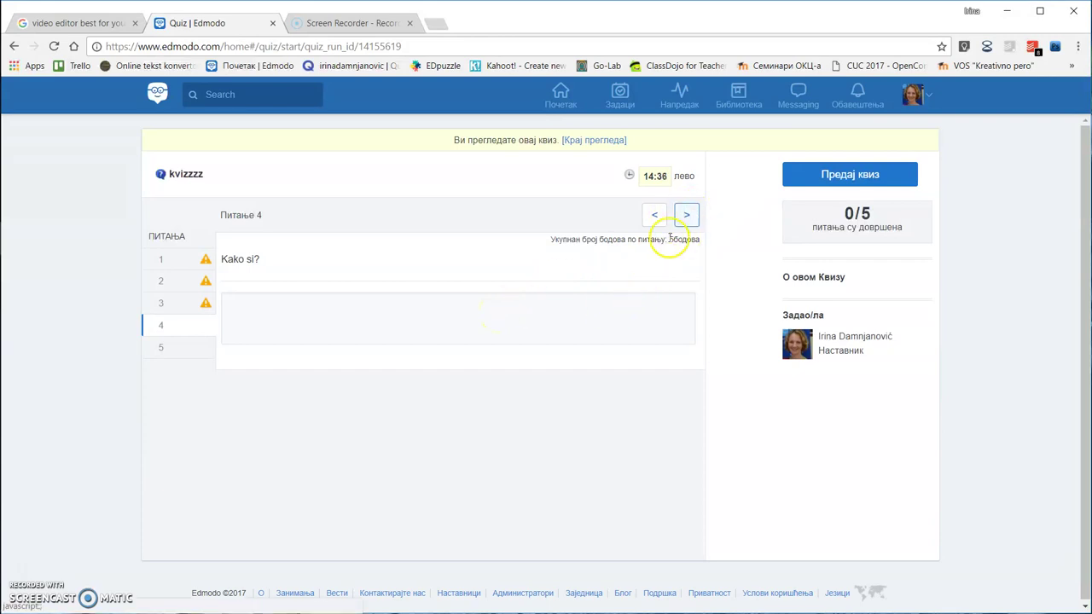
pyautogui.click(689, 213)
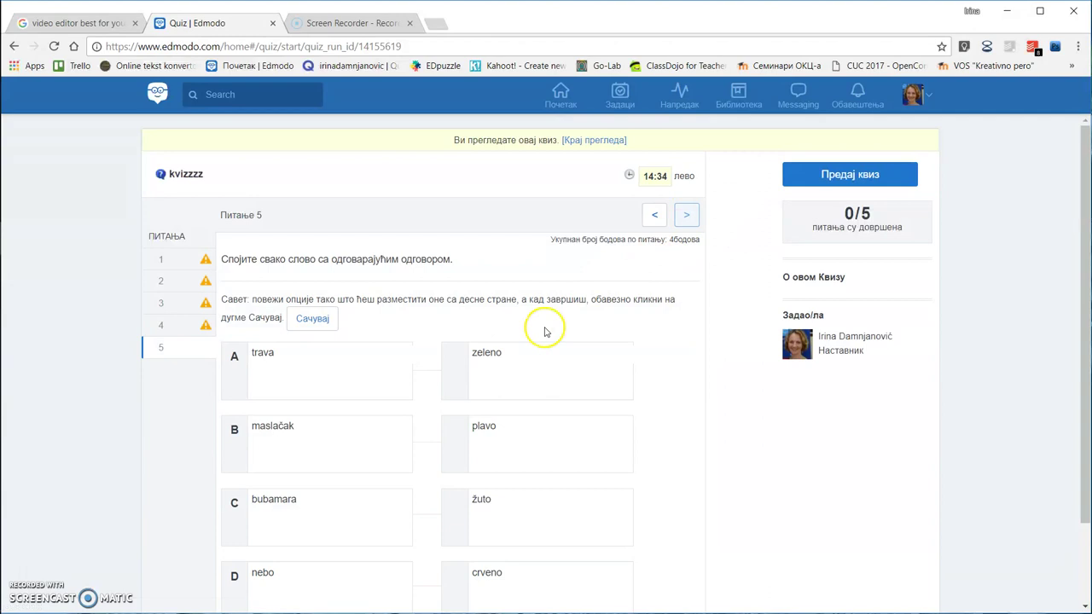
# - Test the matching question by reordering its answers to žuto, zeleno, plavo, crveno, and end the preview
pyautogui.scroll(-1, 540, 332)
pyautogui.moveTo(540, 333); pyautogui.dragTo(459, 395)
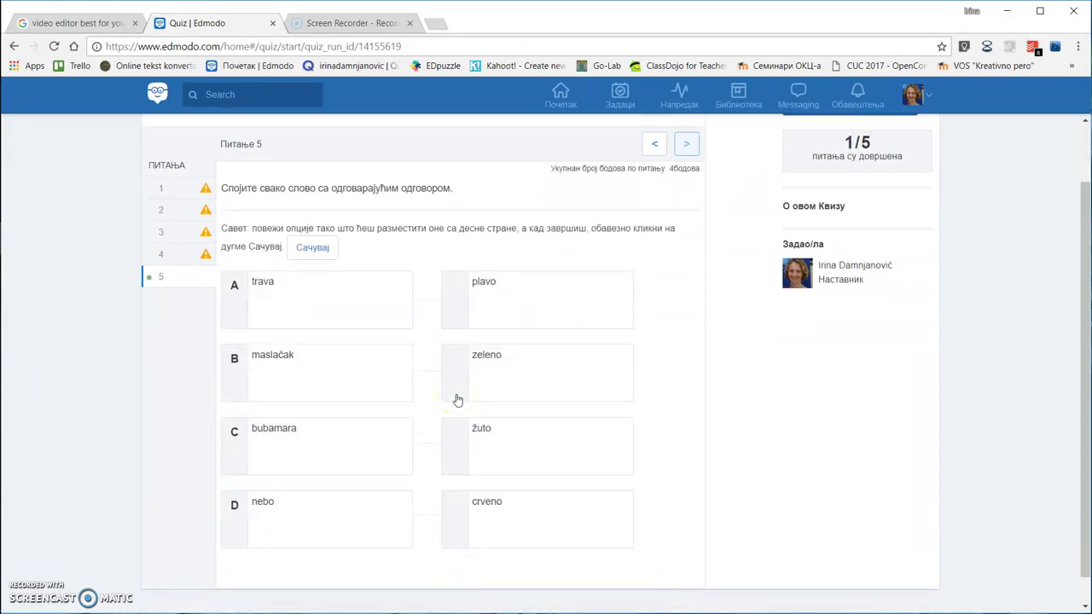
pyautogui.moveTo(456, 446); pyautogui.dragTo(337, 317)
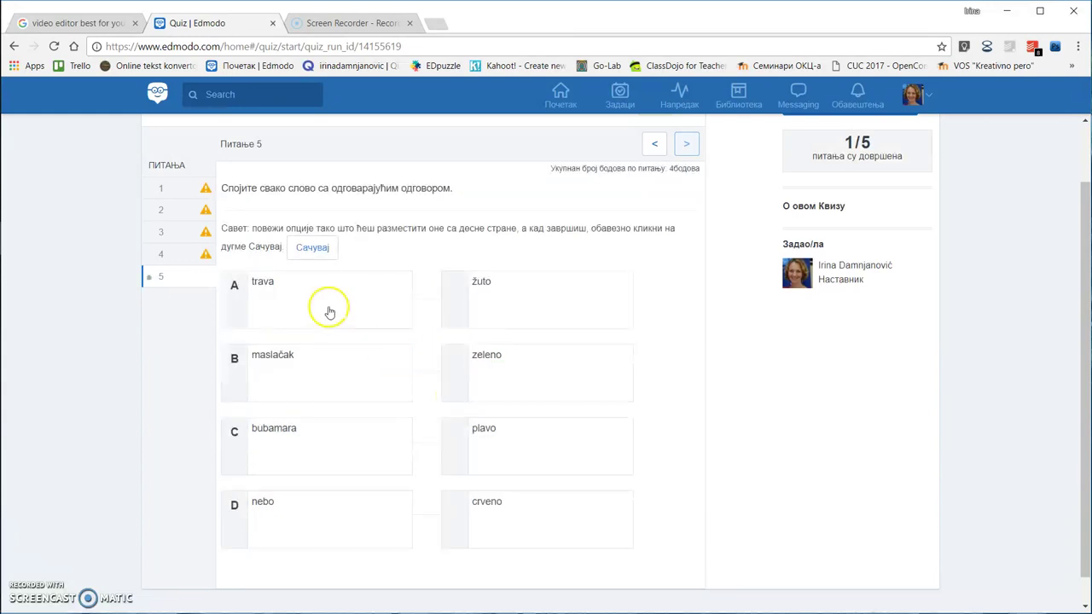
pyautogui.scroll(2, 520, 466)
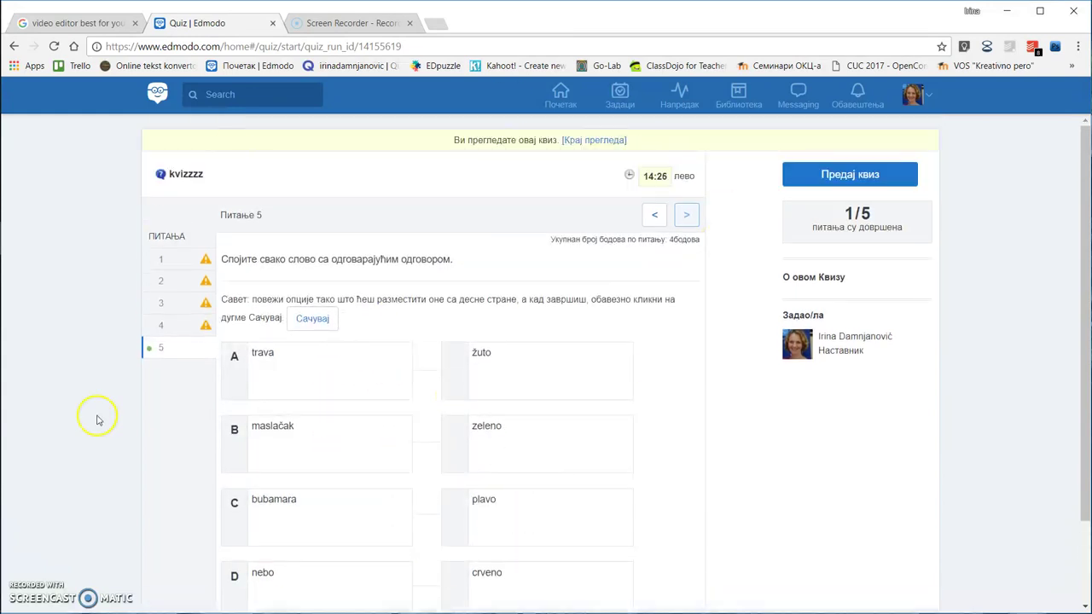
pyautogui.click(611, 142)
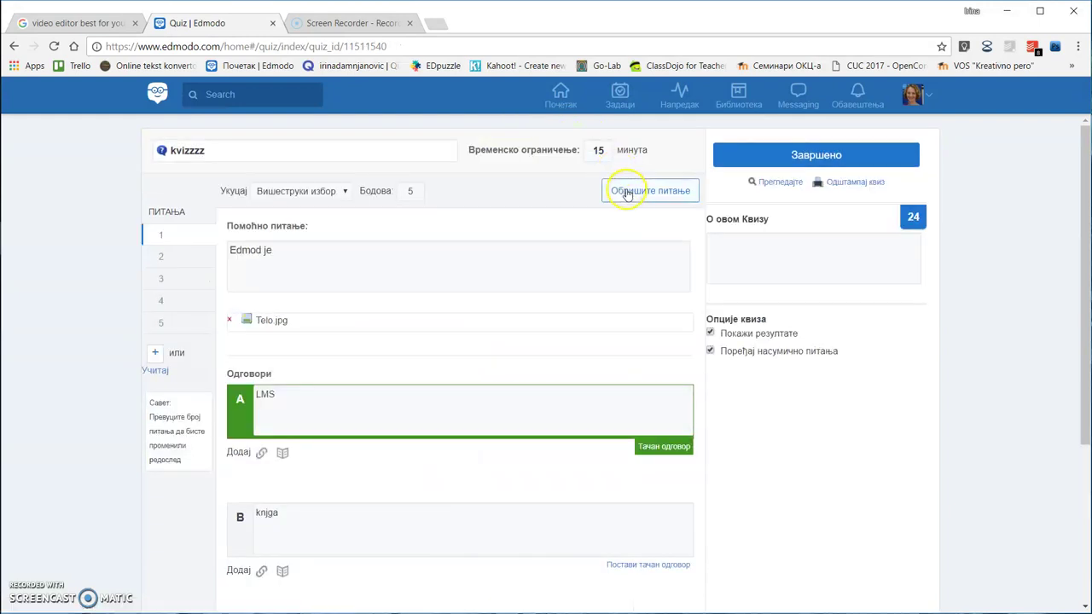
# - Finish the quiz and set its due date to 09/01/2017 with 10 as the hour
pyautogui.click(815, 159)
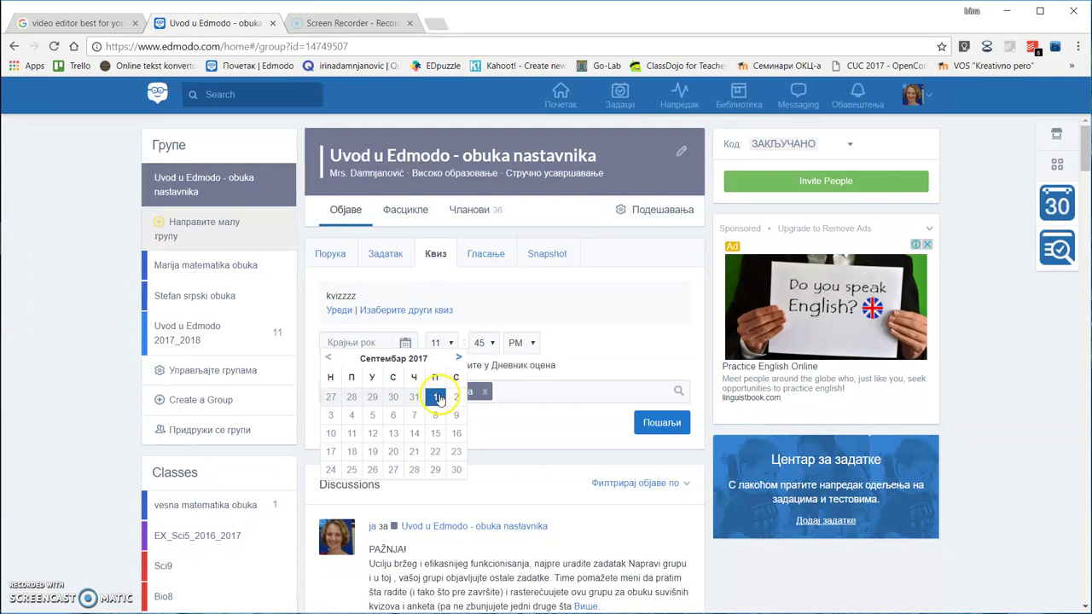
pyautogui.click(436, 398)
pyautogui.click(447, 345)
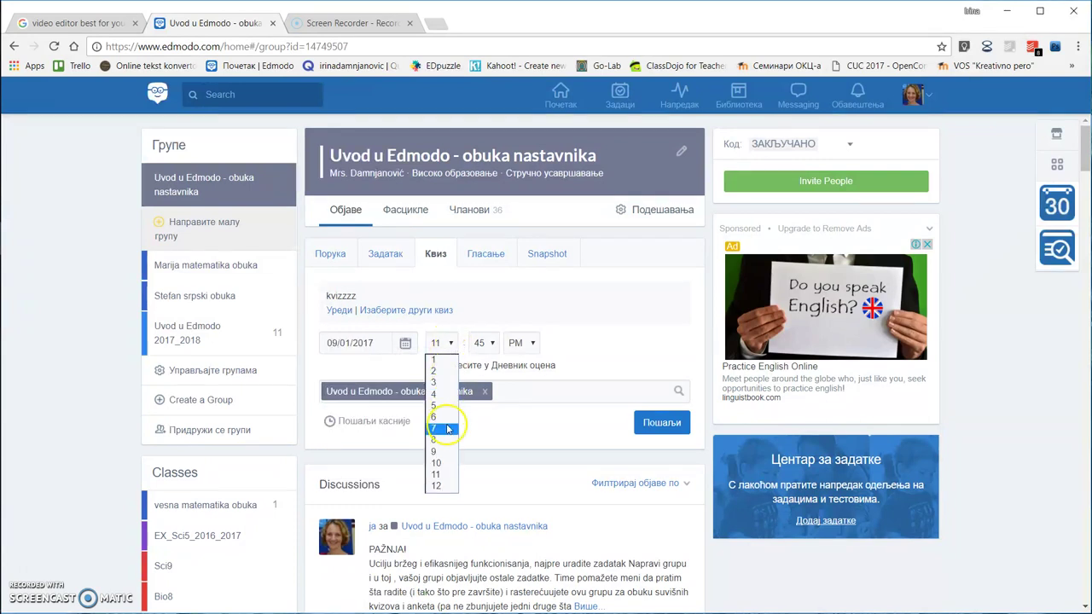
pyautogui.click(439, 463)
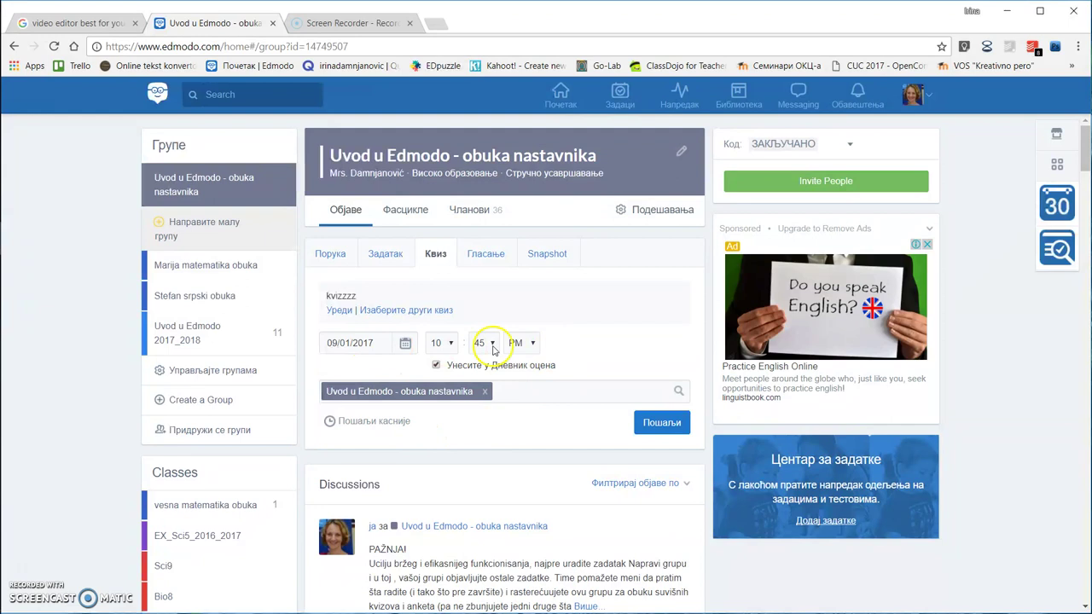
# - Close the post scheduling options unused, send the quiz to the group "Uvod u Edmodo - obuka nastavnika" and check its post
pyautogui.click(347, 428)
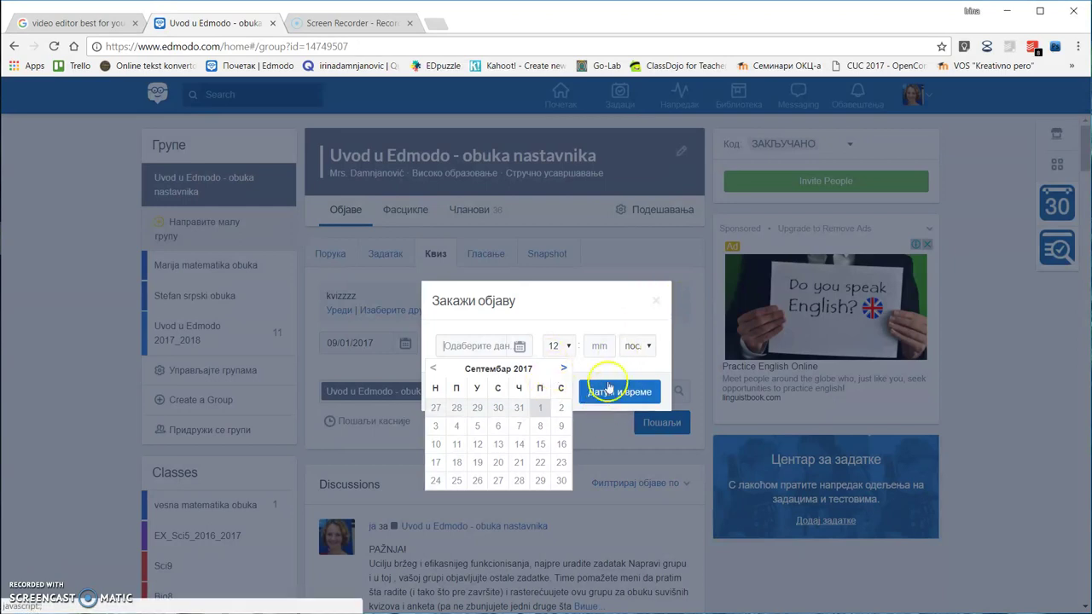
pyautogui.click(657, 300)
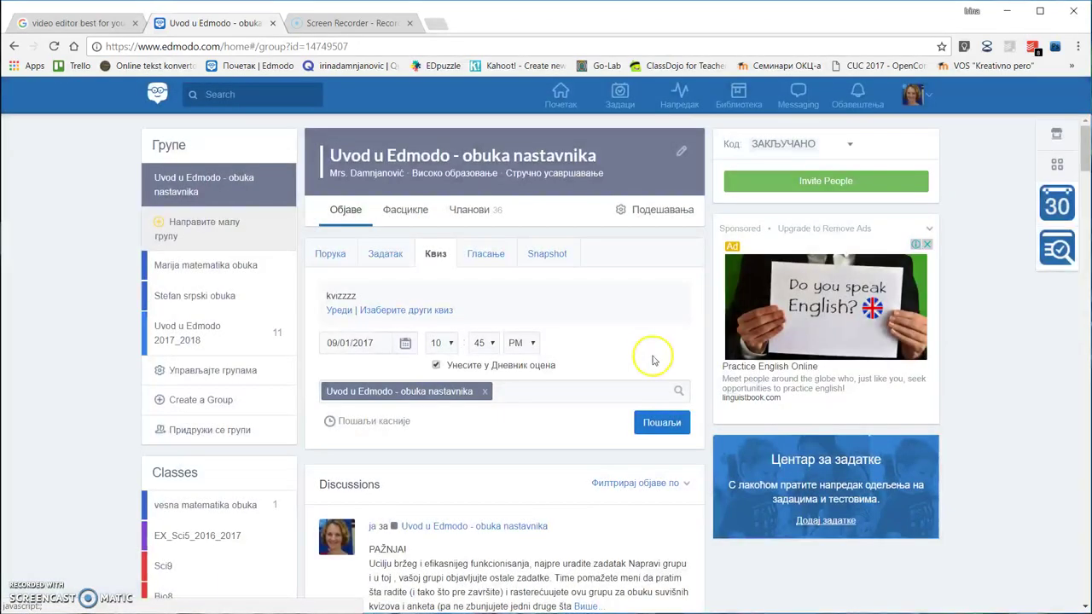
pyautogui.click(660, 423)
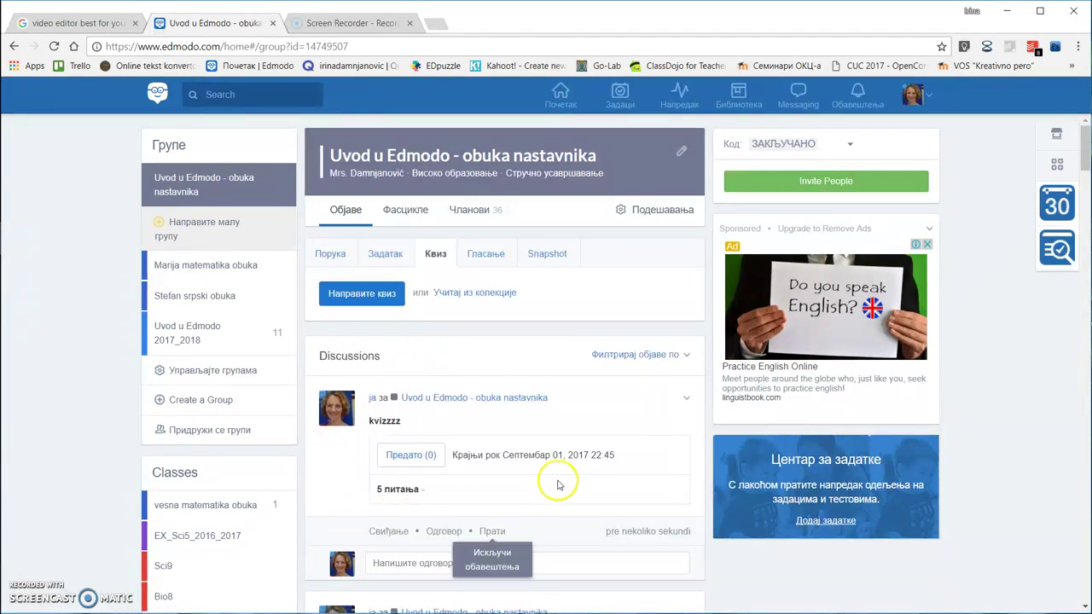
pyautogui.scroll(-1, 426, 512)
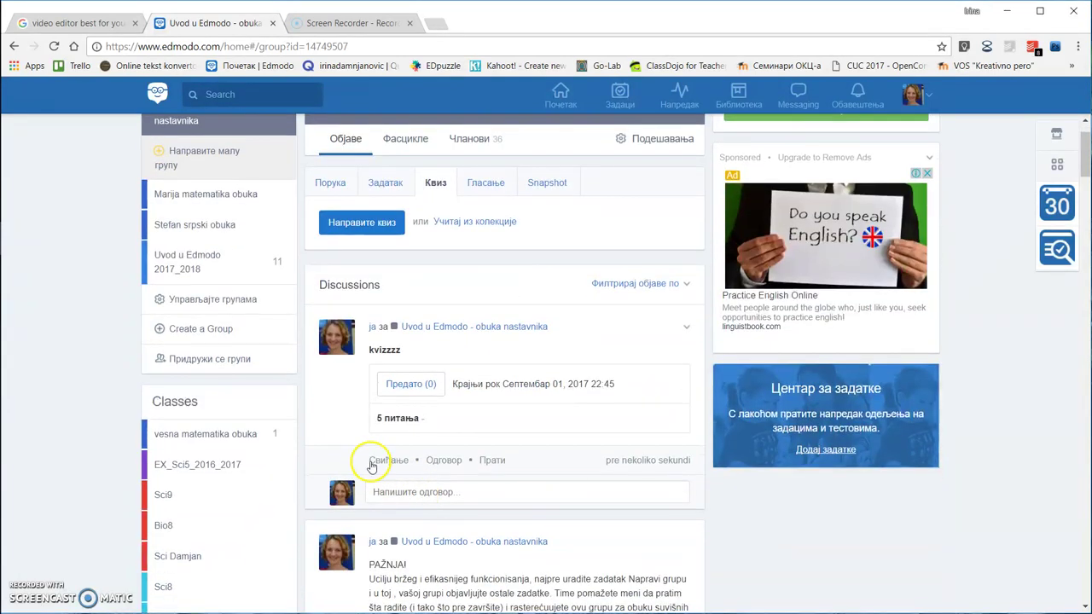
pyautogui.scroll(1, 452, 452)
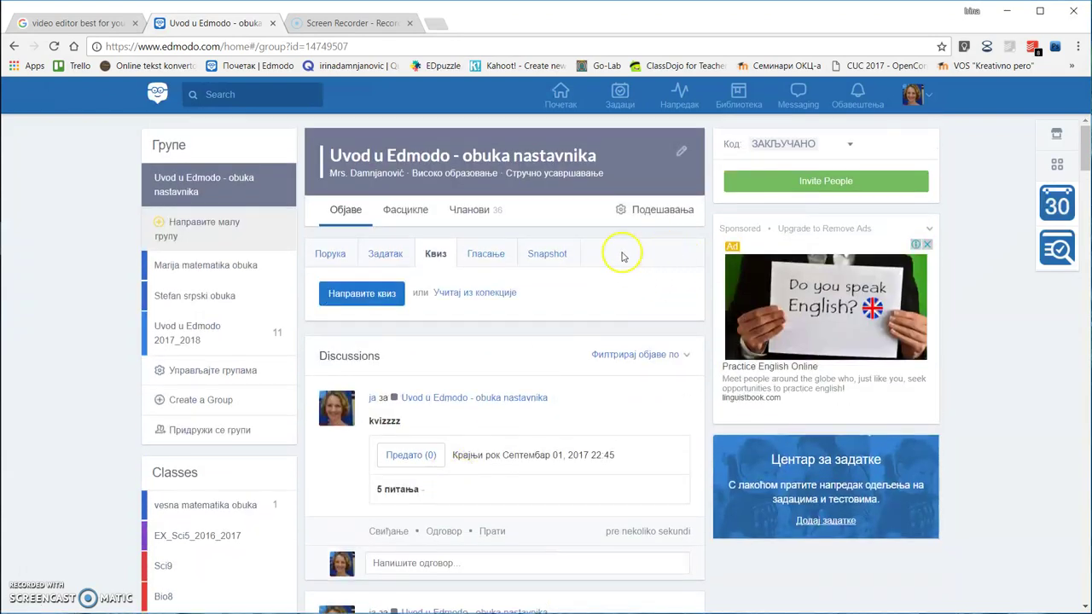